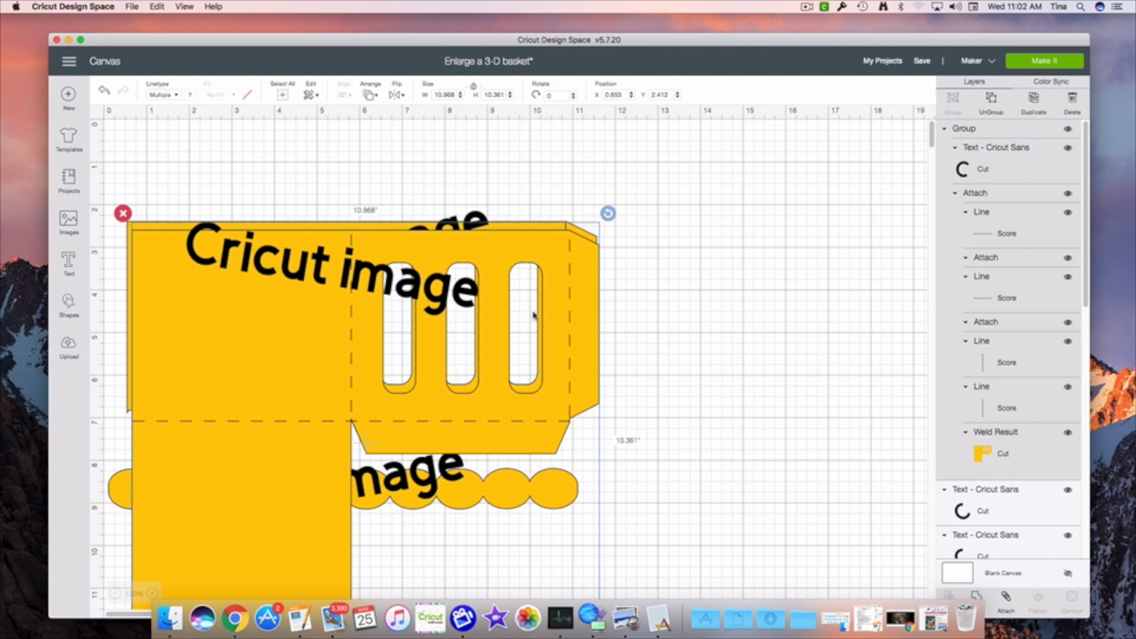
Move the enlarged basket's unslotted-panel piece beside its slotted piece so their side edges meet, and shift both together slightly
scroll(644, 327, "down", 15)
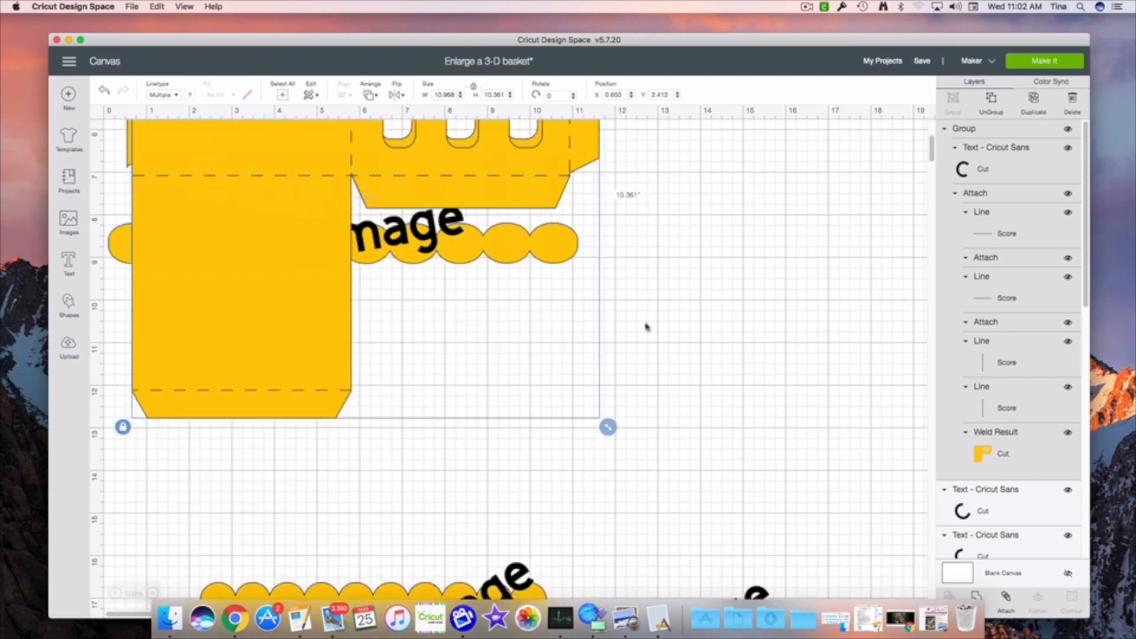
scroll(644, 327, "up", 6)
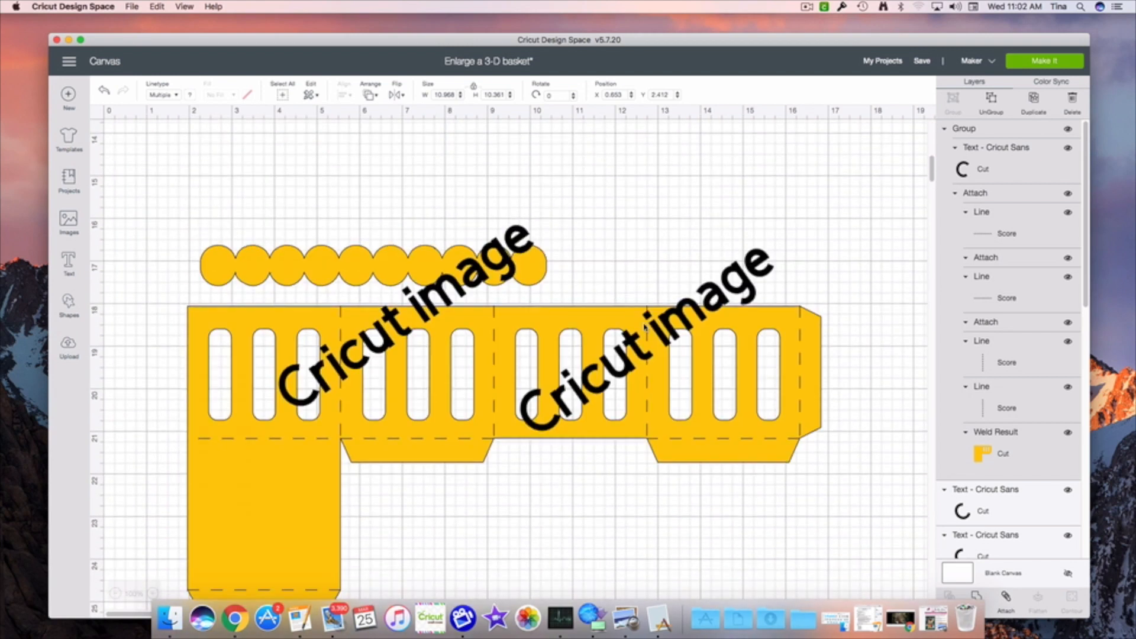
mouse_move(743, 355)
left_mouse_down()
mouse_move(713, 333)
mouse_move(740, 349)
left_mouse_up()
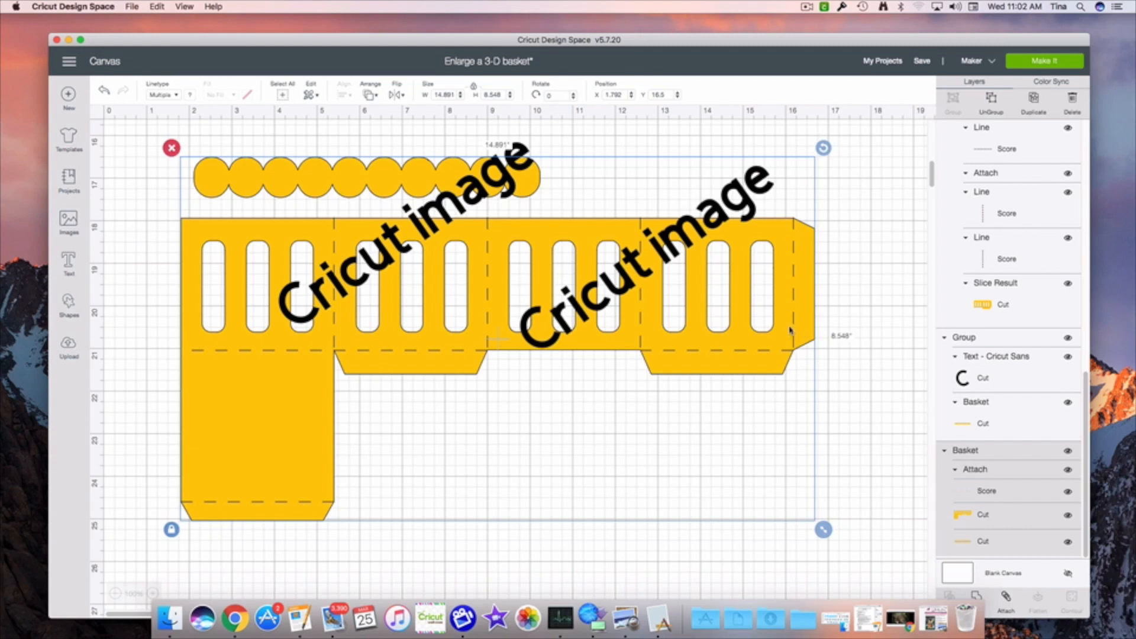
scroll(791, 329, "up", 5)
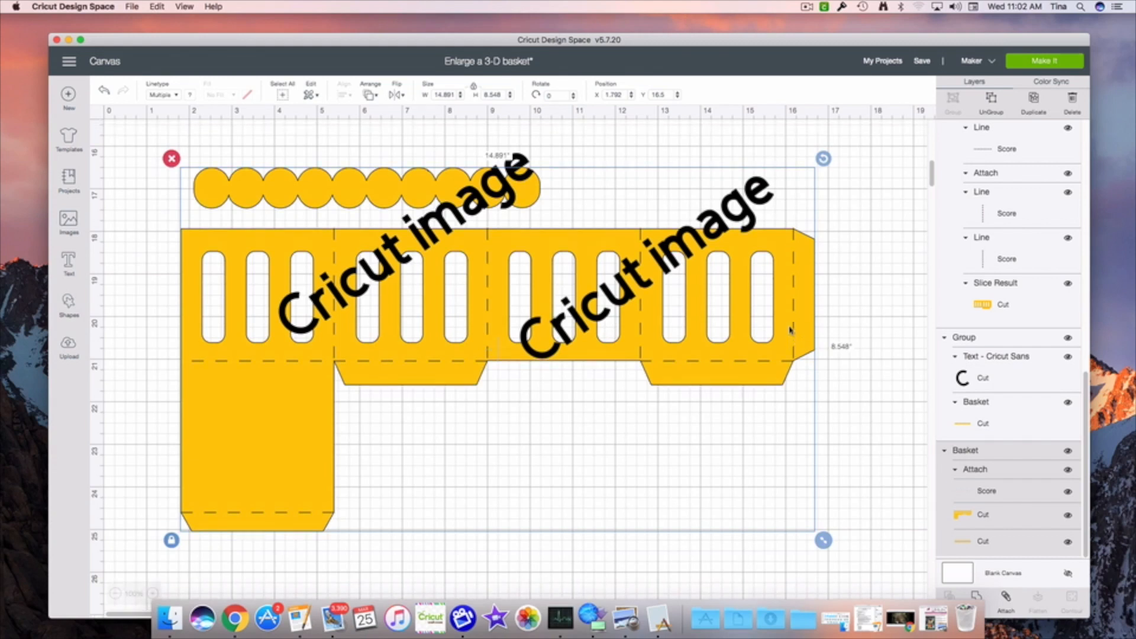
scroll(790, 329, "up", 15)
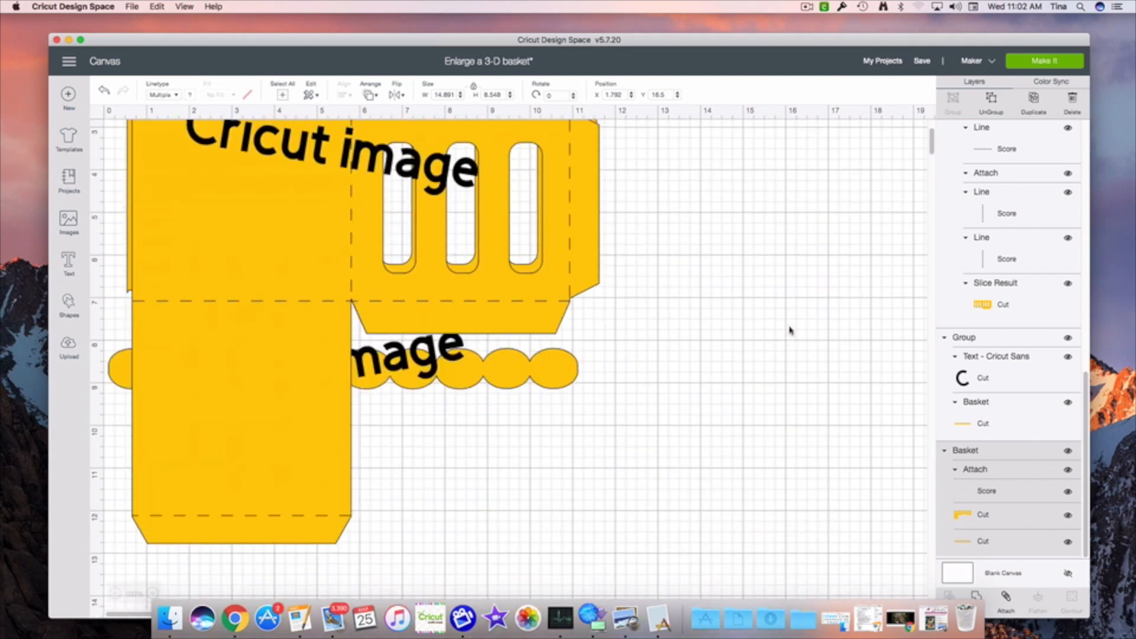
left_click_drag(296, 286, 644, 283)
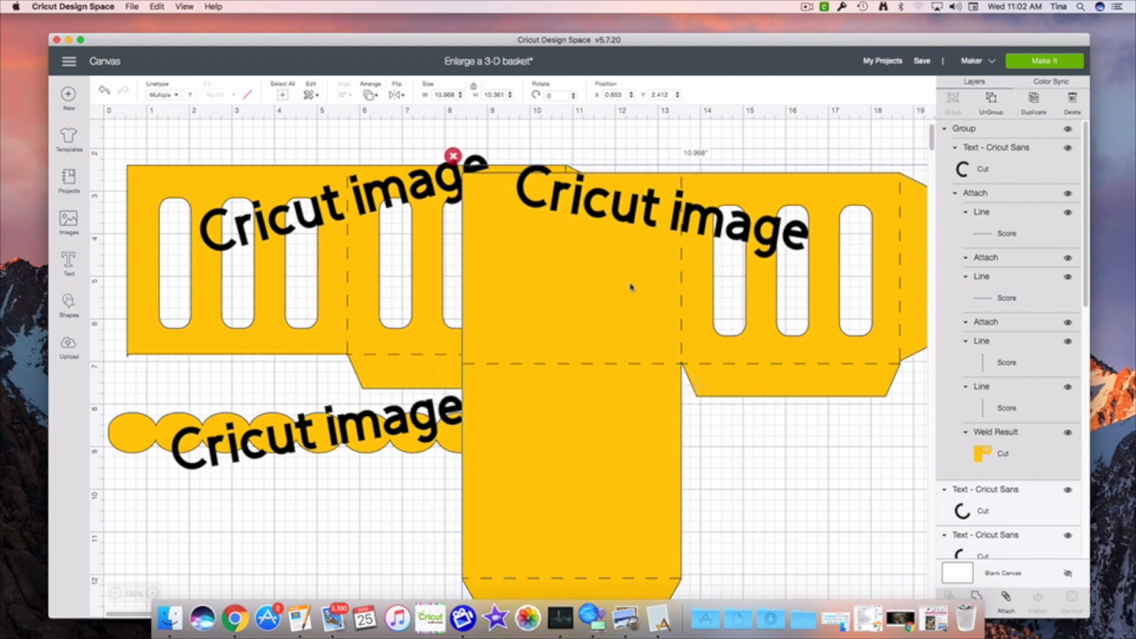
left_click_drag(579, 293, 680, 282)
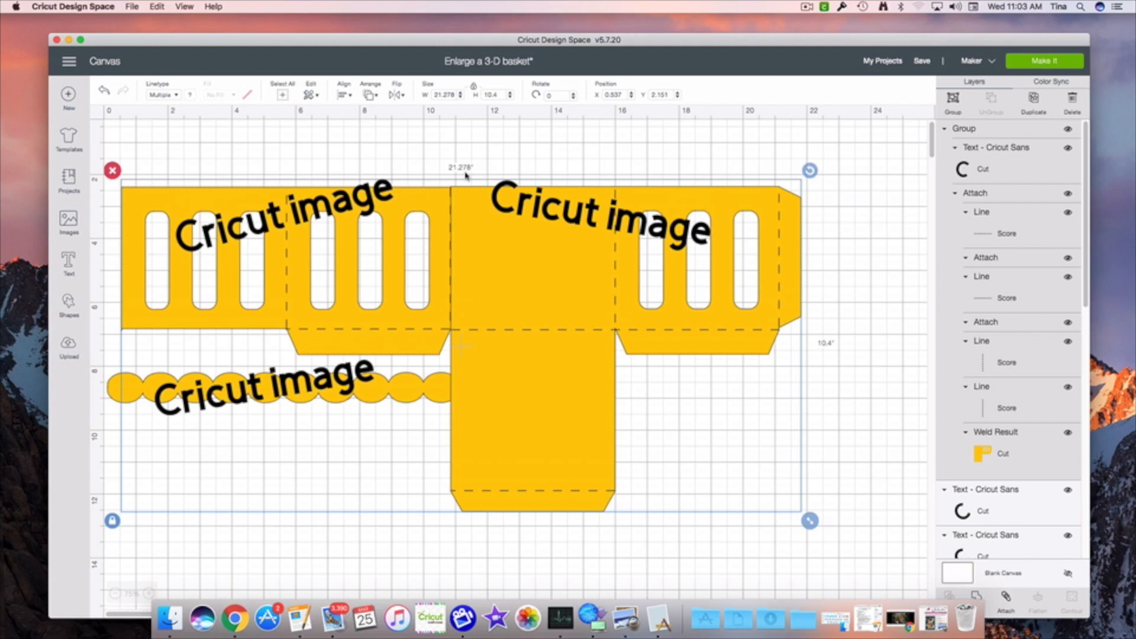
mouse_move(527, 265)
left_mouse_down()
mouse_move(666, 299)
mouse_move(538, 284)
left_mouse_up()
left_click(553, 177)
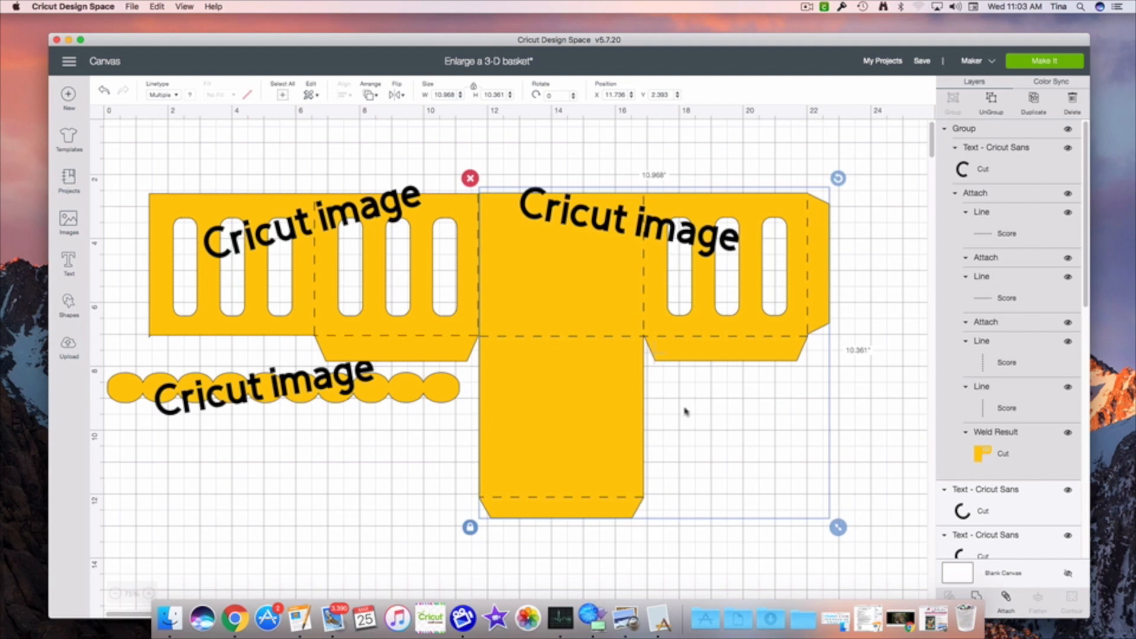
Group all the enlarged basket pieces with their handle strip and labels, and hide the whole group
left_click(435, 496)
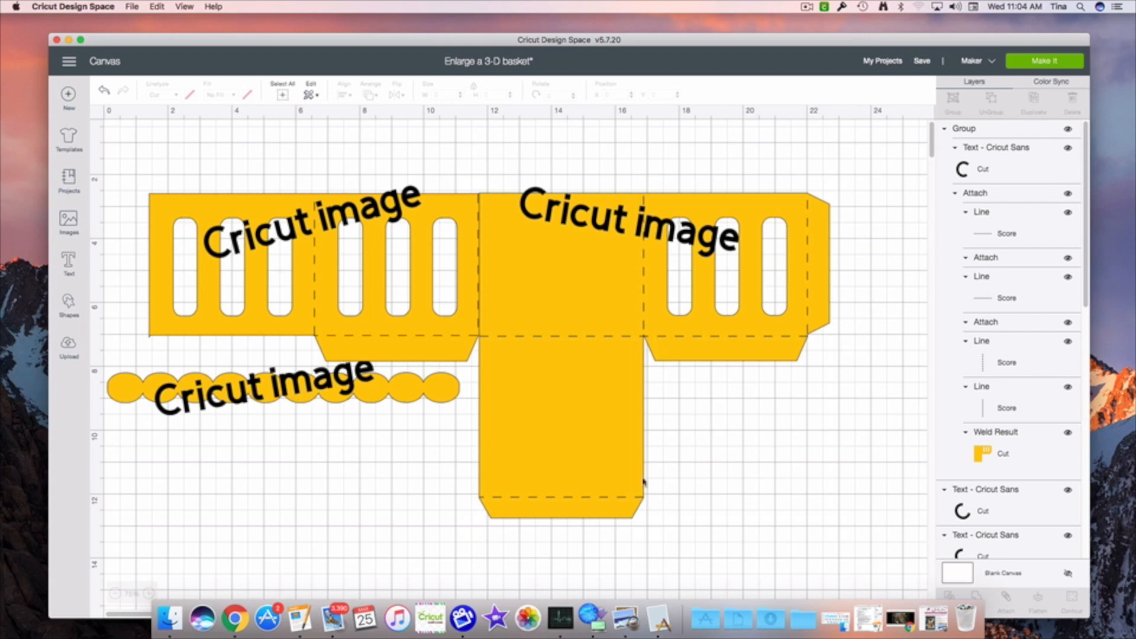
left_click(828, 484)
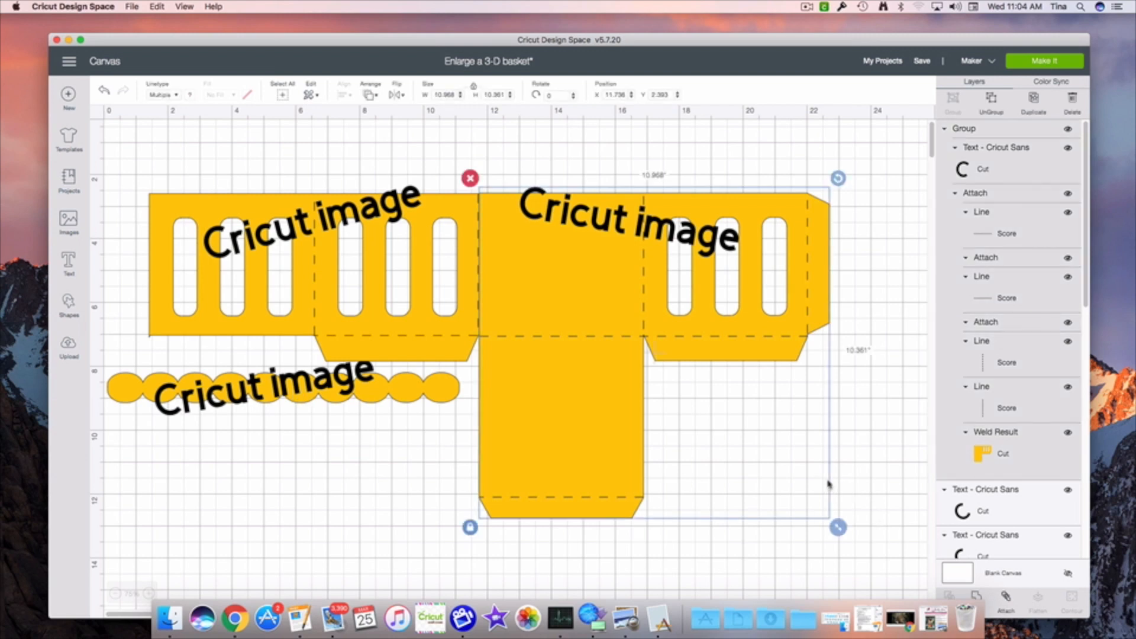
left_click(874, 481)
left_click_drag(857, 489, 106, 171)
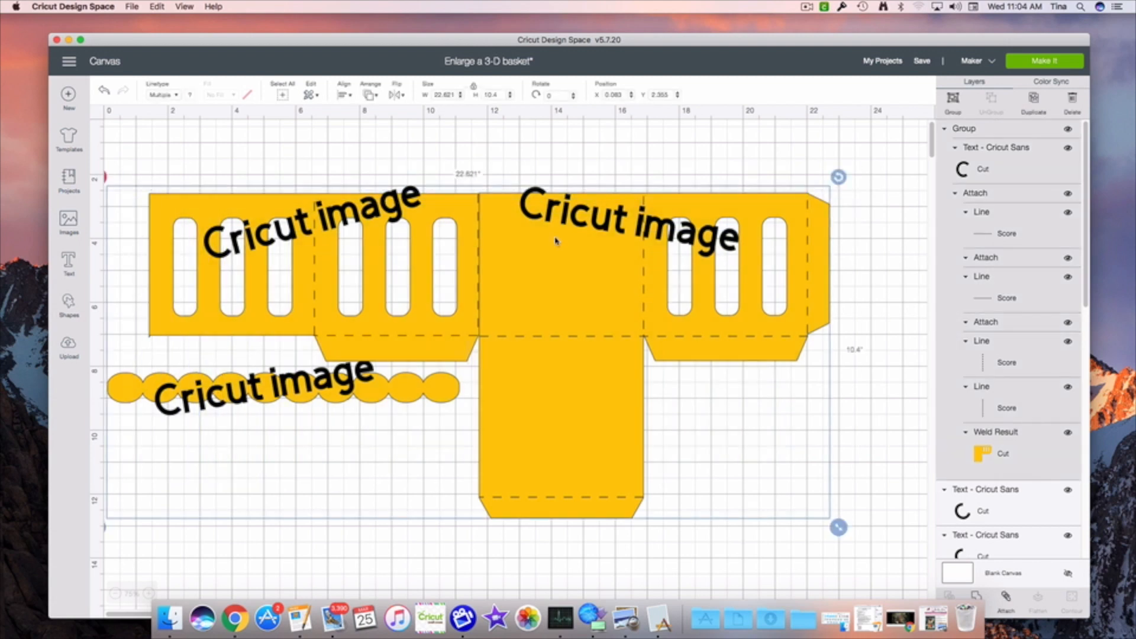
left_click(953, 101)
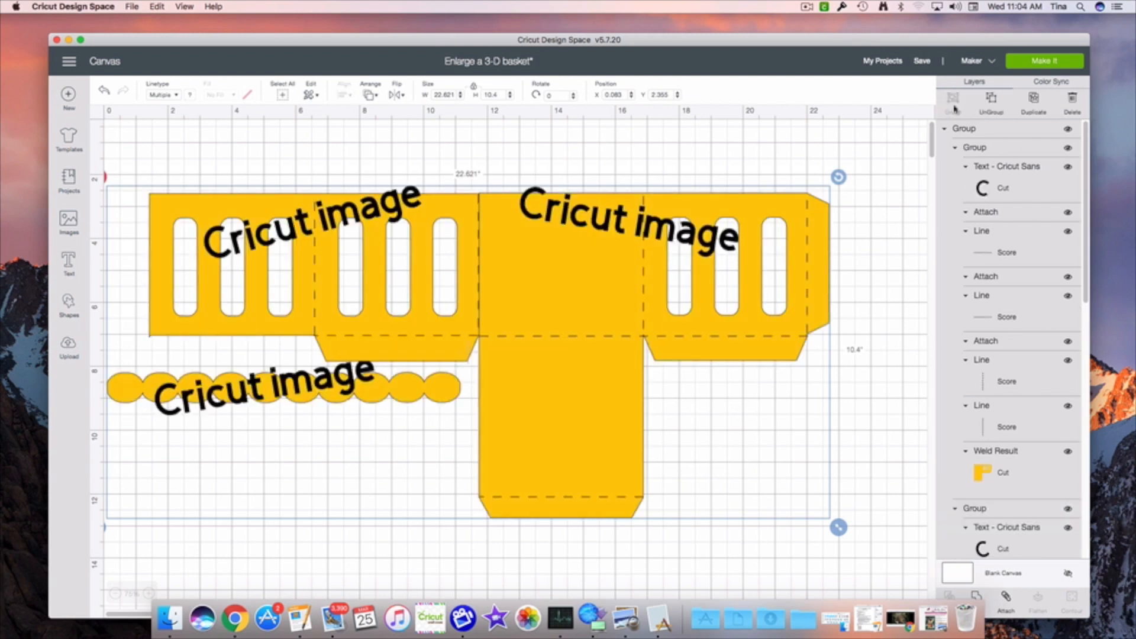
left_click(1067, 131)
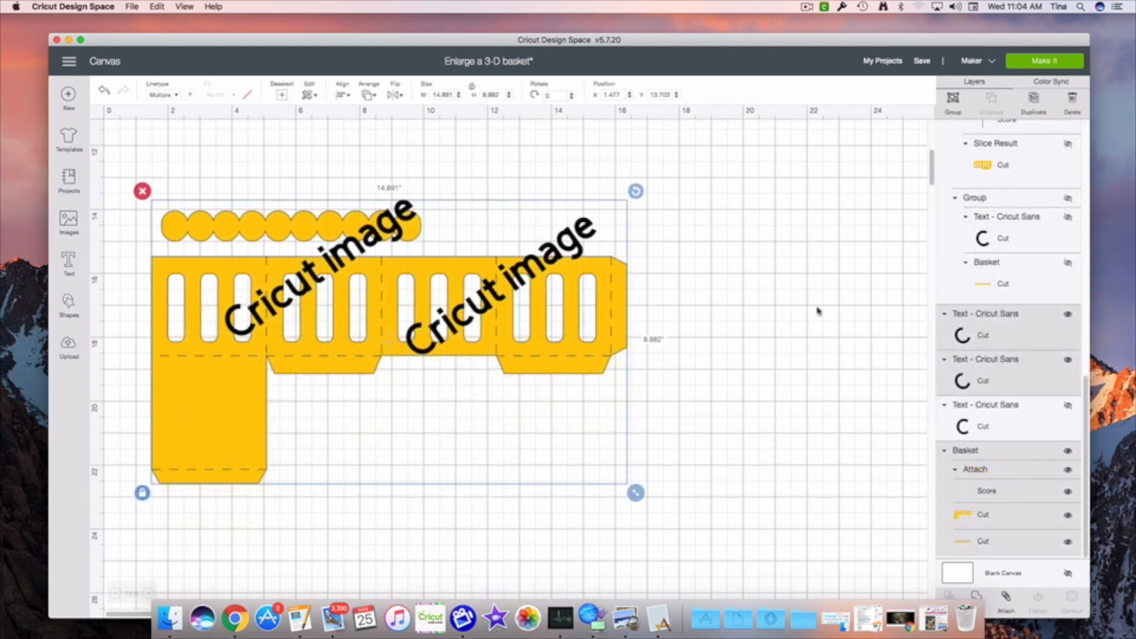
Select the whole original basket with its labels and move it up near the canvas origin, about X 1.03, Y 0.93
left_click(790, 293)
left_click(284, 96)
scroll(680, 424, "up", 4)
left_click_drag(552, 493, 542, 257)
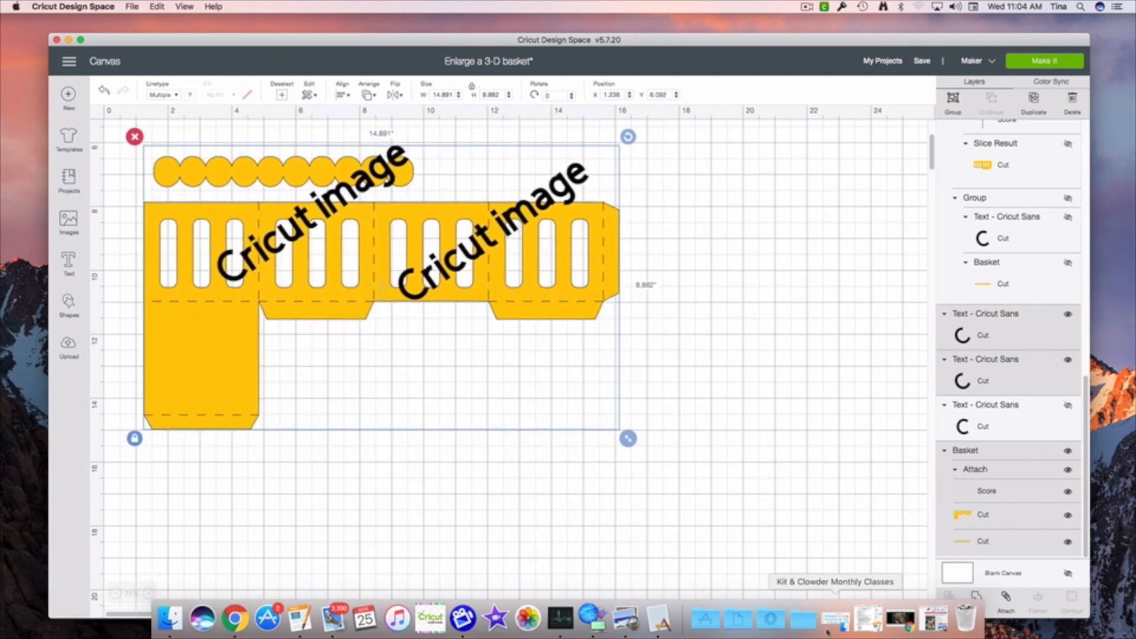
scroll(550, 340, "up", 3)
left_click_drag(494, 448, 487, 283)
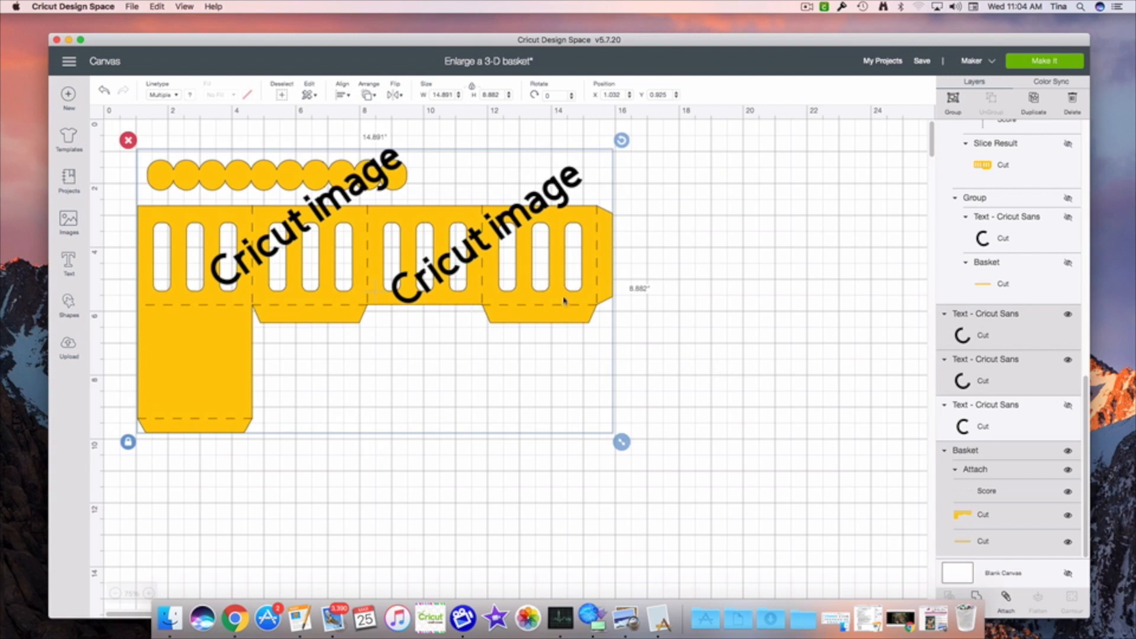
Ungroup the original basket and place the scalloped handle strip in the open space above the basket body
left_click(680, 321)
left_click(558, 300)
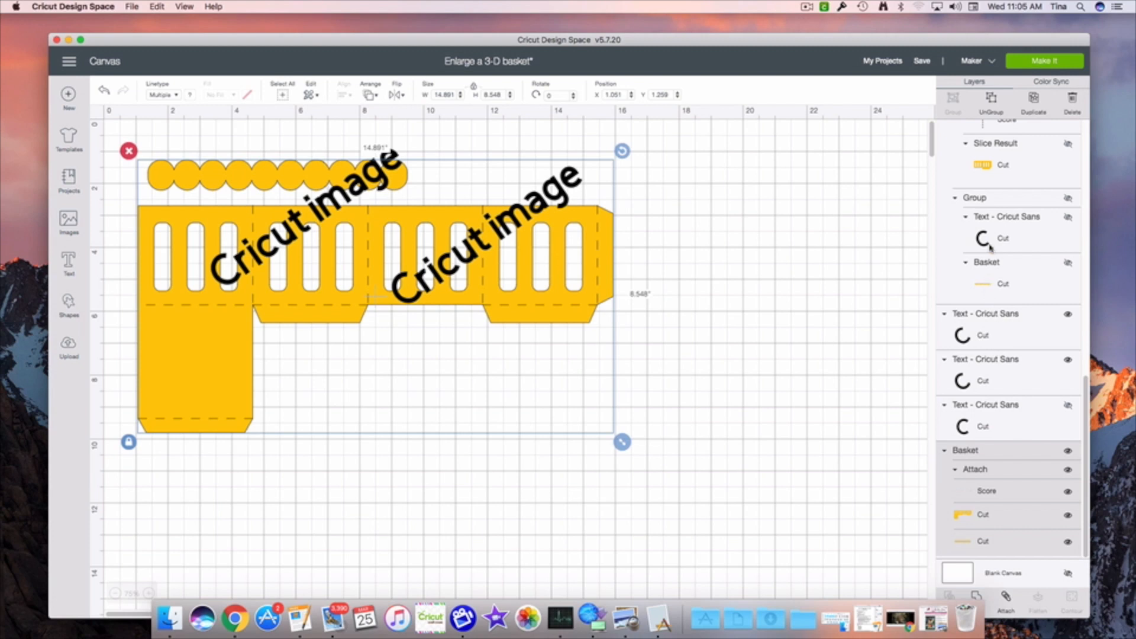
left_click(992, 110)
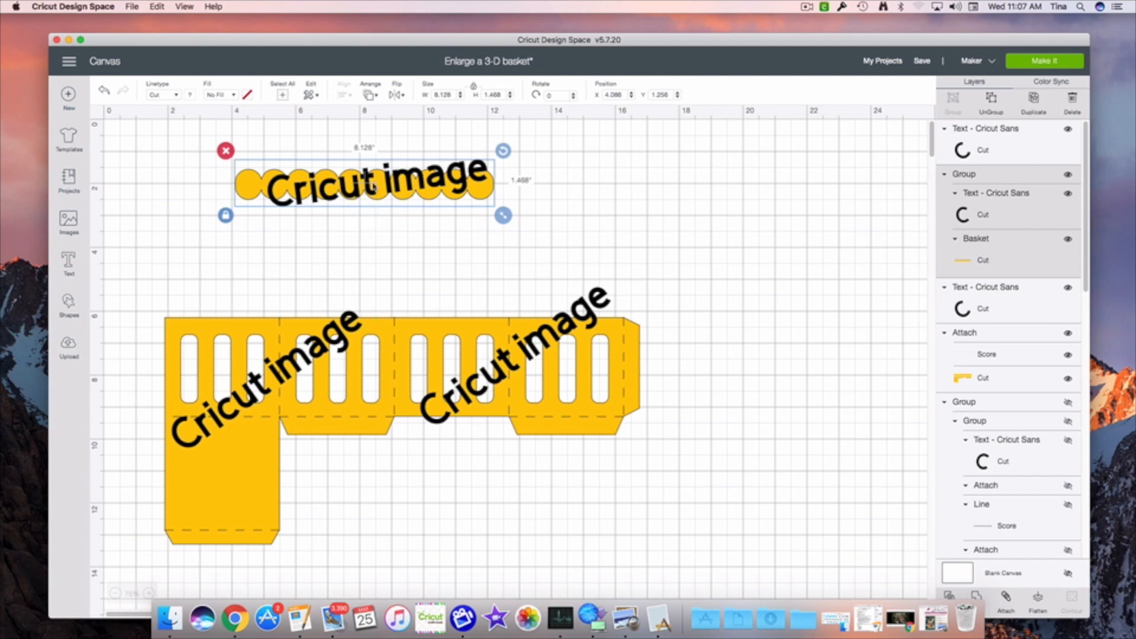
mouse_move(372, 188)
left_mouse_down()
mouse_move(391, 185)
mouse_move(372, 193)
left_mouse_up()
left_click(417, 386)
mouse_move(417, 386)
left_mouse_down()
mouse_move(405, 383)
mouse_move(419, 382)
left_mouse_up()
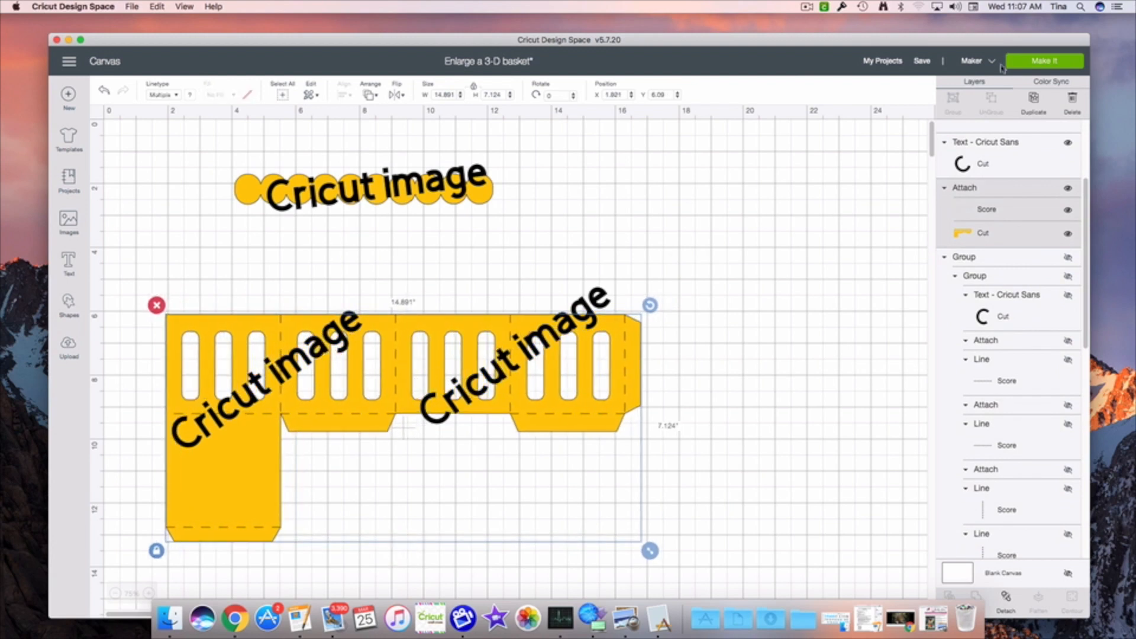
left_click(773, 270)
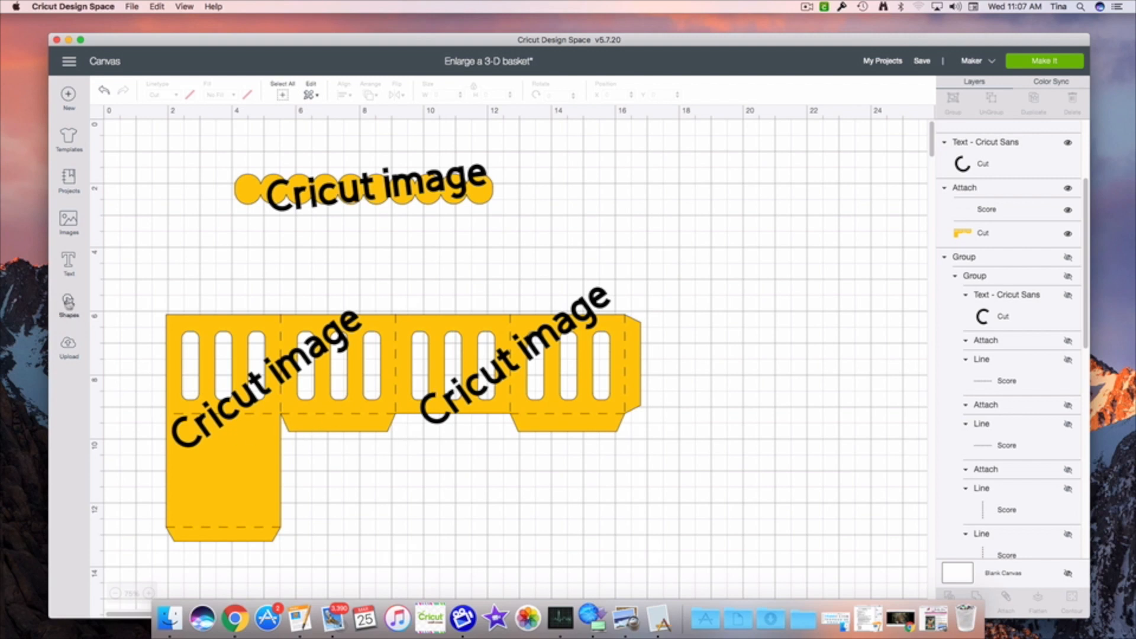
Insert a square over the basket's last two slotted panels and stretch it unlocked to about 9.26 by 4.59 inches, starting at the middle score line
left_click(69, 302)
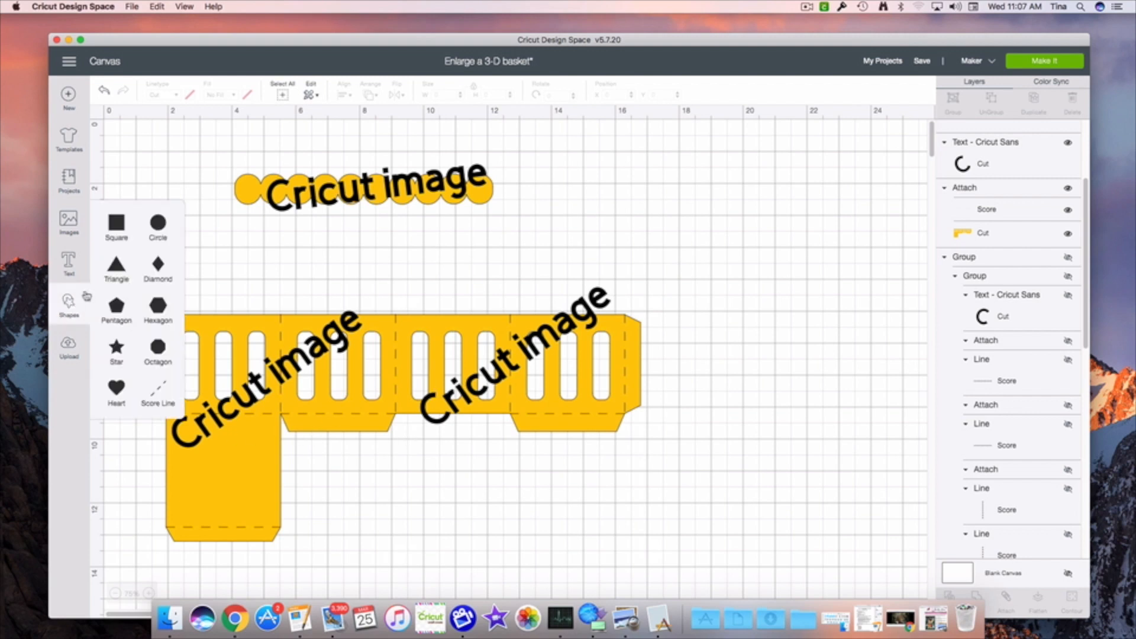
left_click(117, 224)
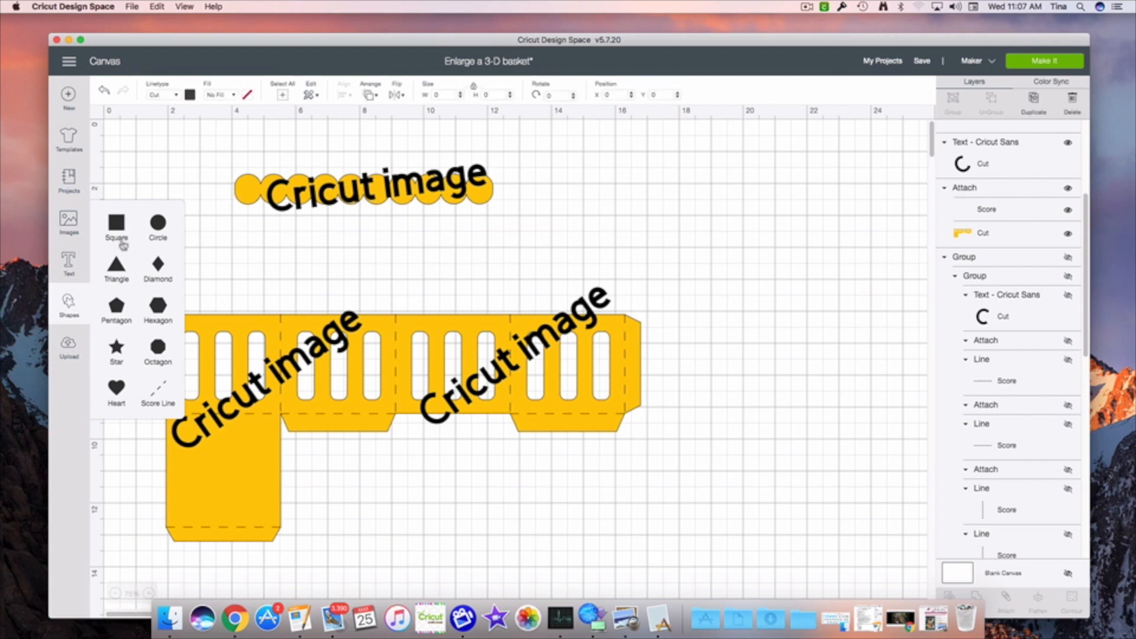
left_click_drag(228, 247, 461, 367)
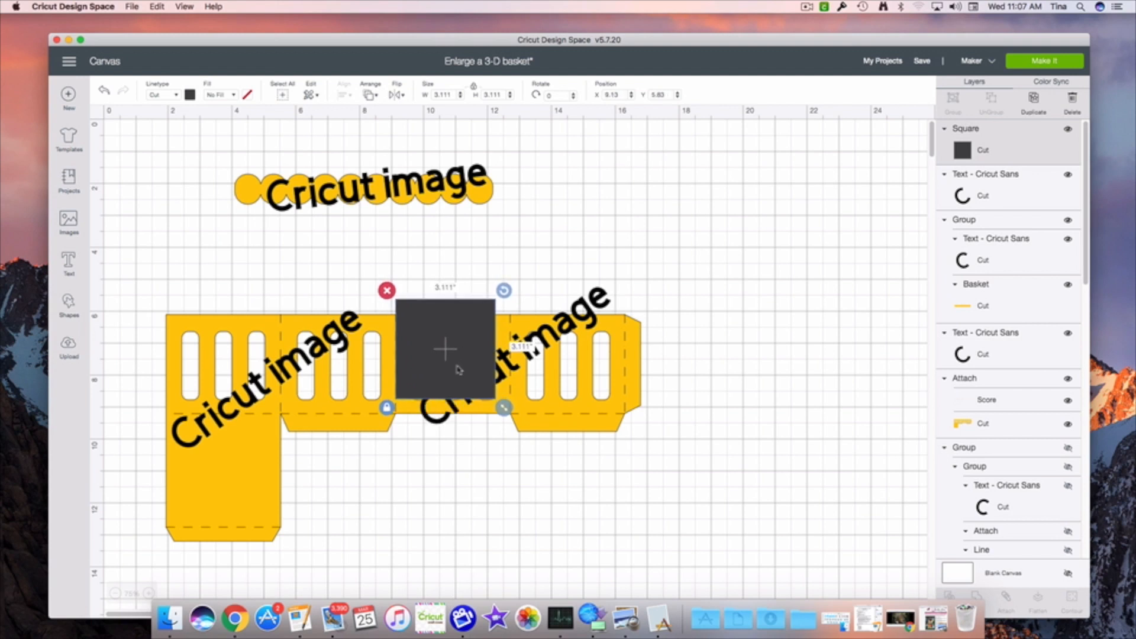
left_click_drag(505, 408, 700, 455)
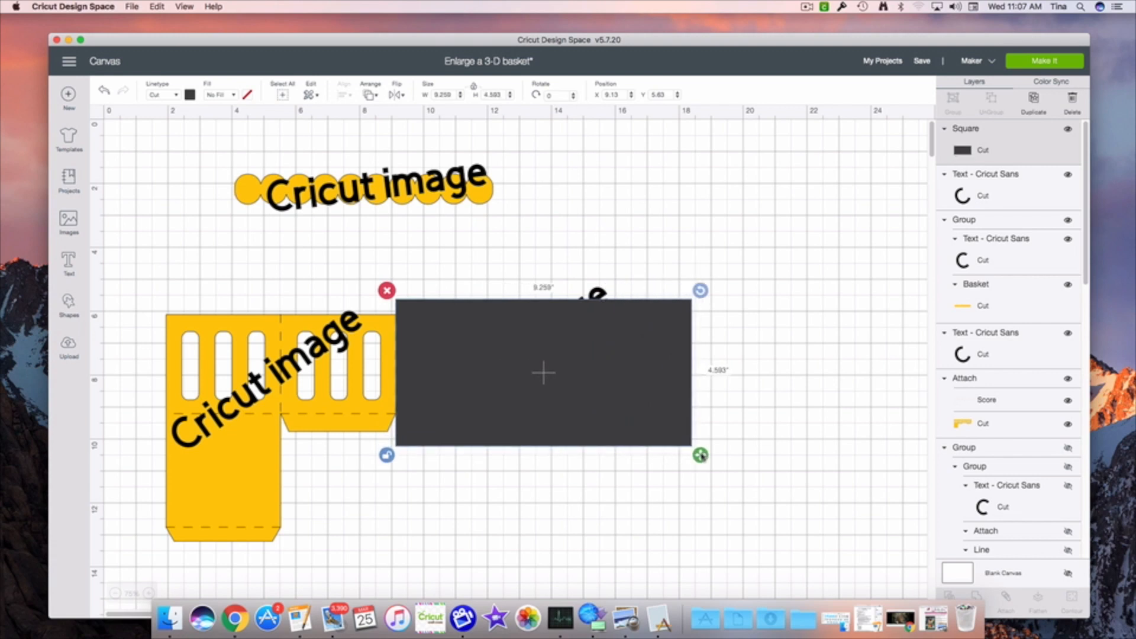
Move both diagonal "Cricut image" labels off the basket body into empty canvas space
left_click(599, 294)
left_click_drag(598, 294, 944, 466)
left_click_drag(858, 504, 918, 514)
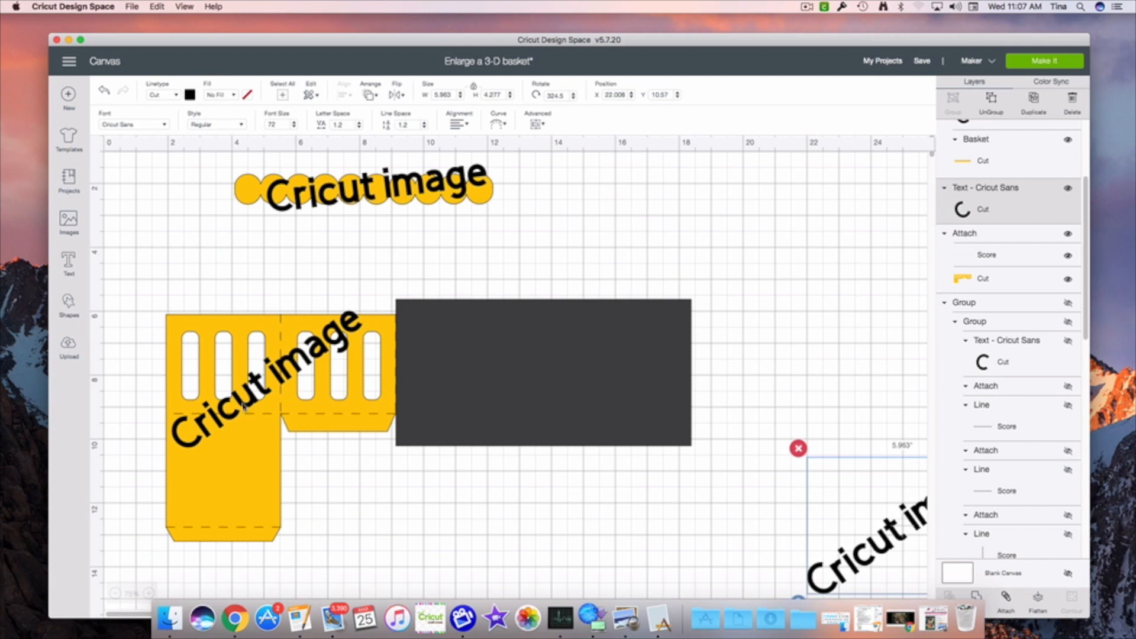
left_click_drag(244, 406, 857, 541)
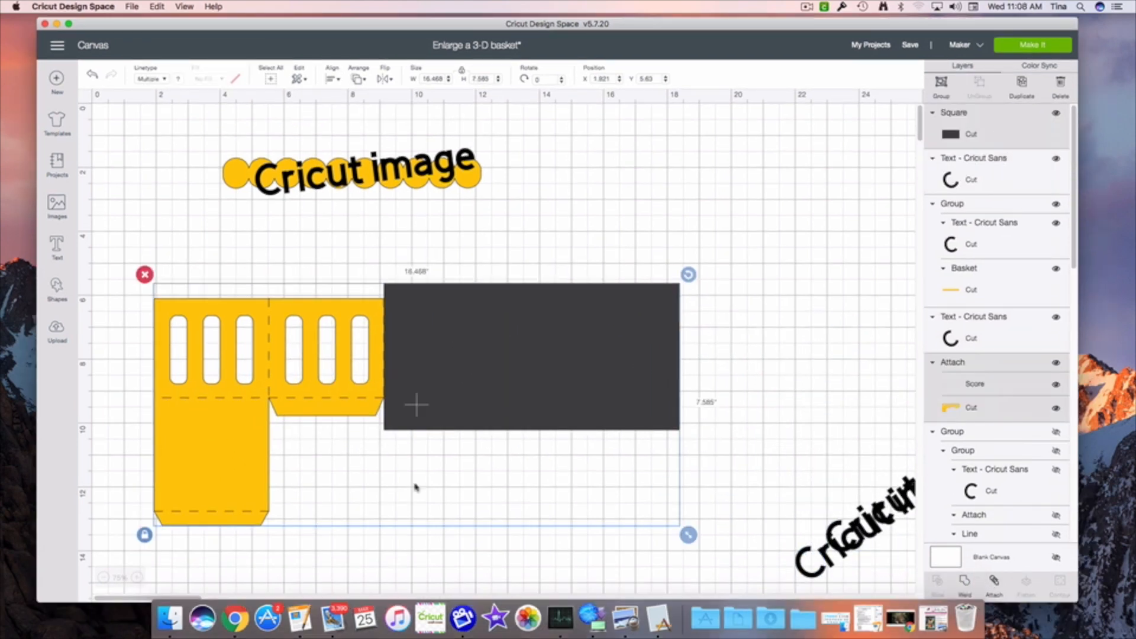
Detach the basket body's score lines from its cut layer
left_click(790, 289)
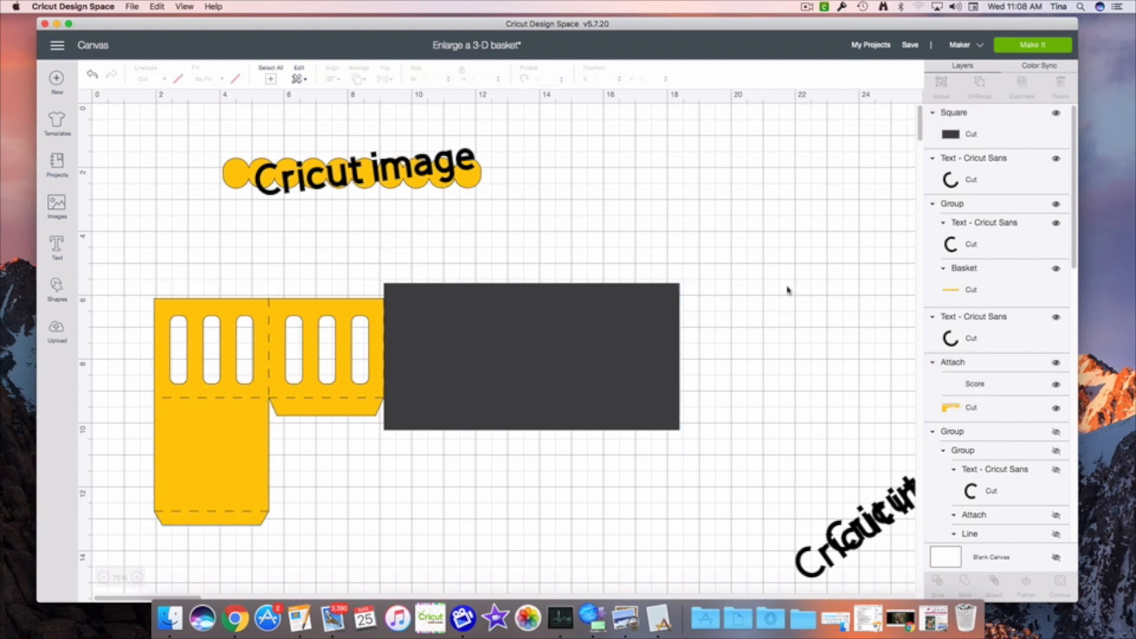
left_click(338, 402)
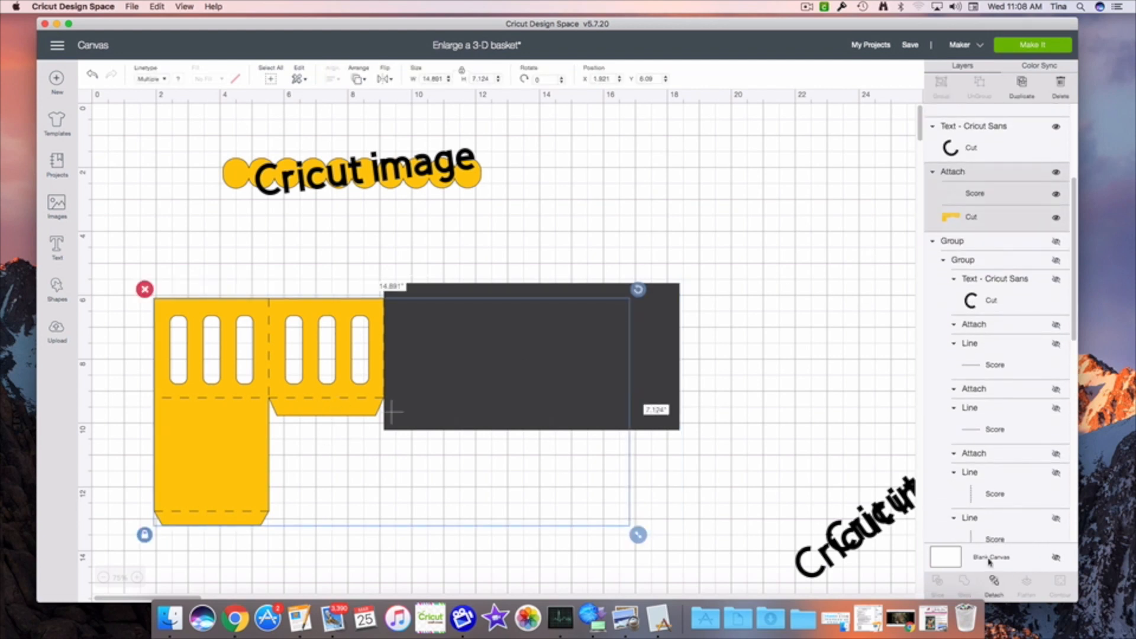
left_click(994, 585)
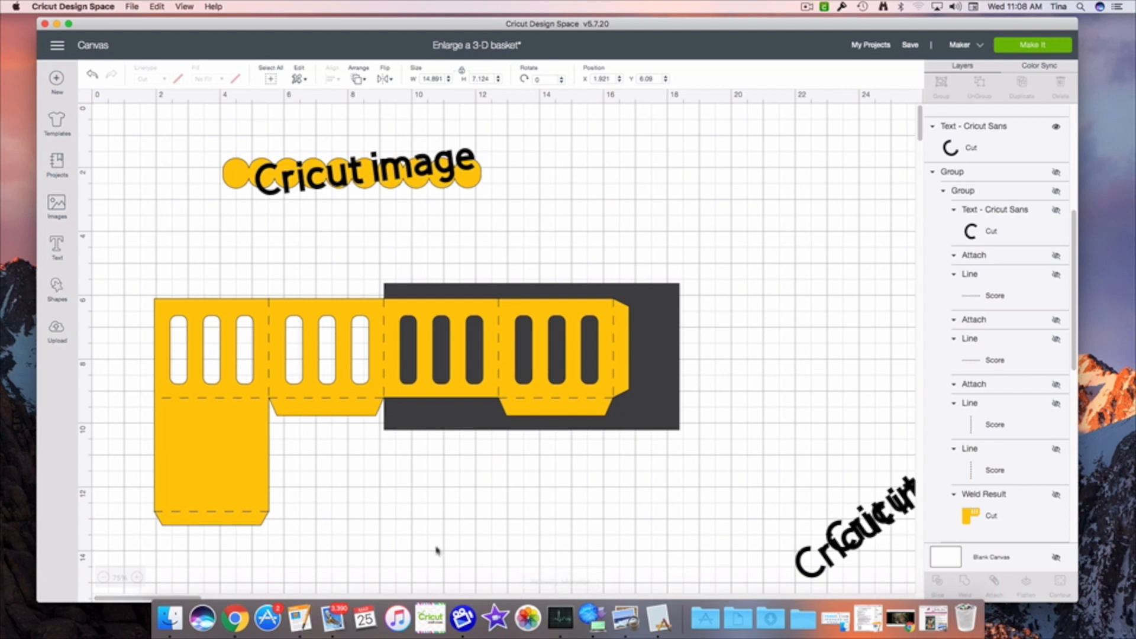
left_click(372, 402)
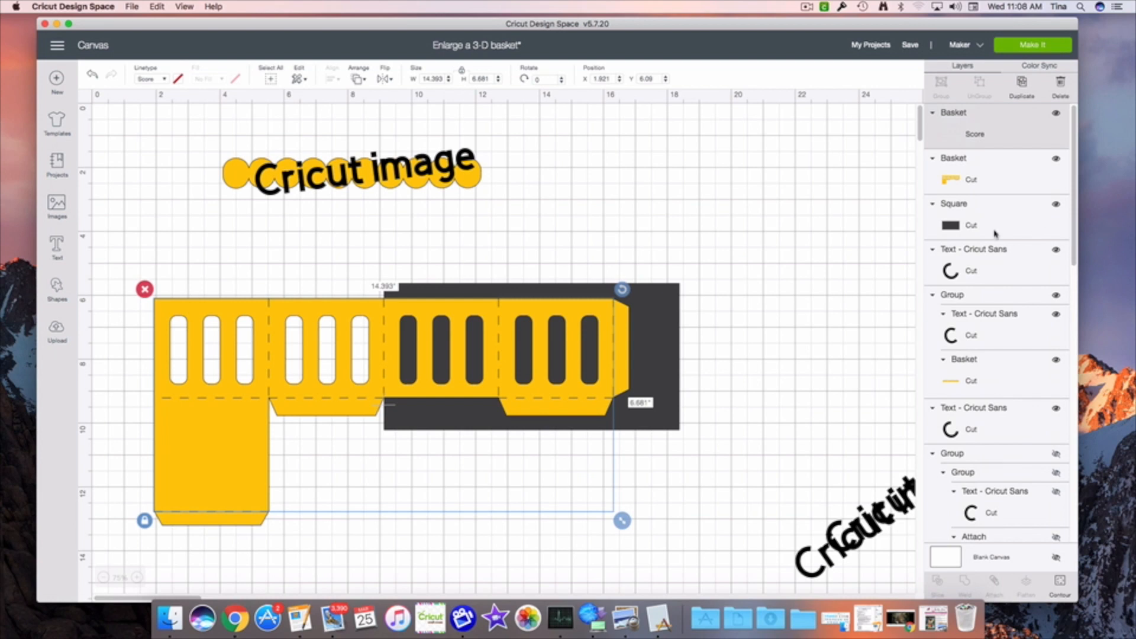
Select the basket cut layer together with the dark rectangle and slice them
left_click(733, 323)
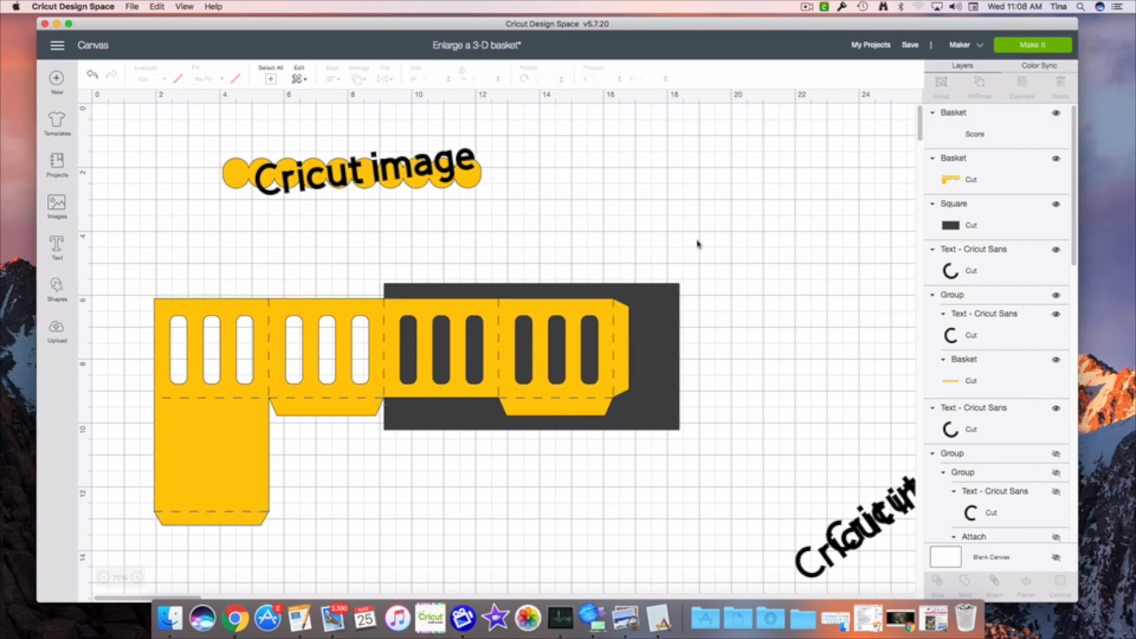
mouse_move(715, 254)
left_mouse_down()
mouse_move(680, 269)
mouse_move(622, 349)
mouse_move(692, 294)
mouse_move(711, 260)
left_mouse_up()
left_click_drag(699, 256, 623, 368)
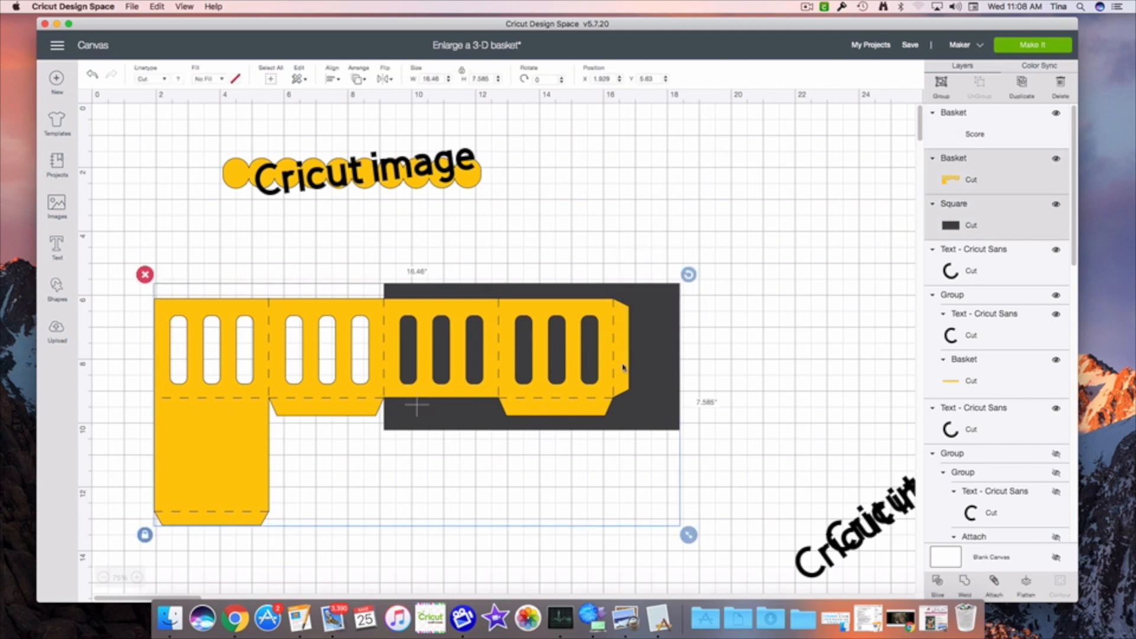
left_click(937, 585)
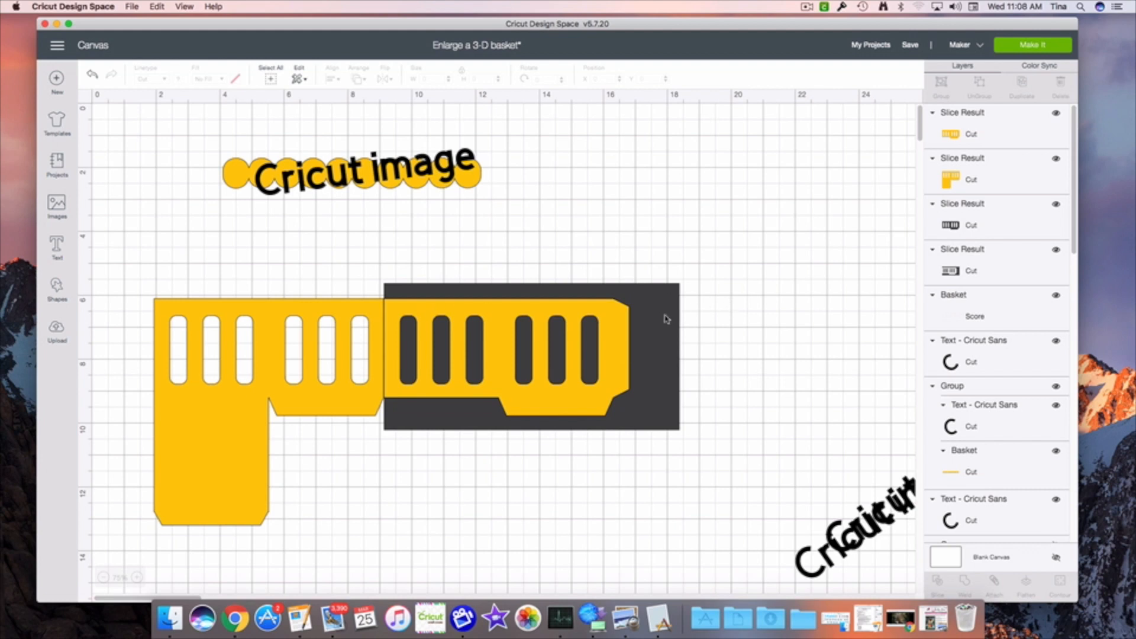
Move the slice results apart and delete both dark pieces along with the detached score lines
left_click(617, 374)
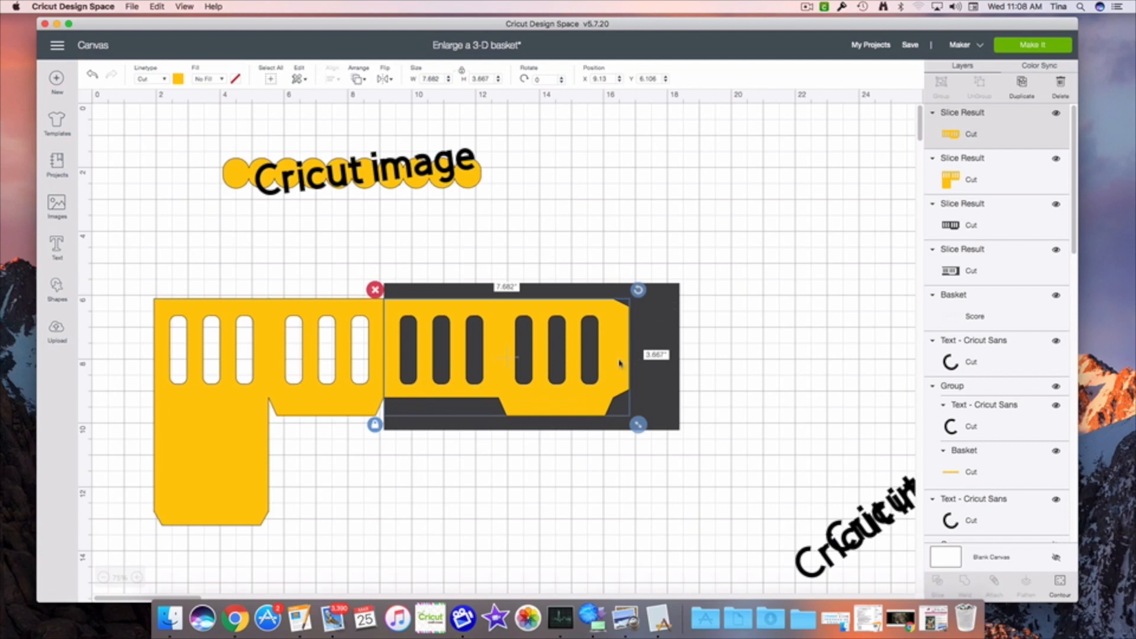
left_click_drag(620, 362, 571, 336)
left_click_drag(504, 315, 710, 274)
left_click_drag(512, 217, 618, 413)
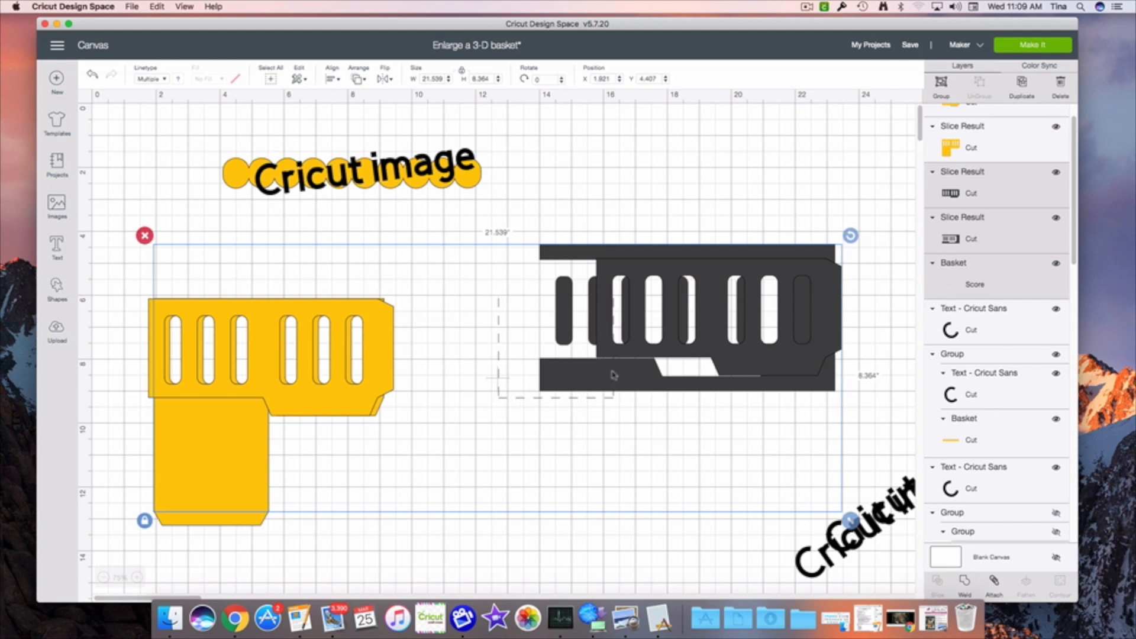
key("Delete")
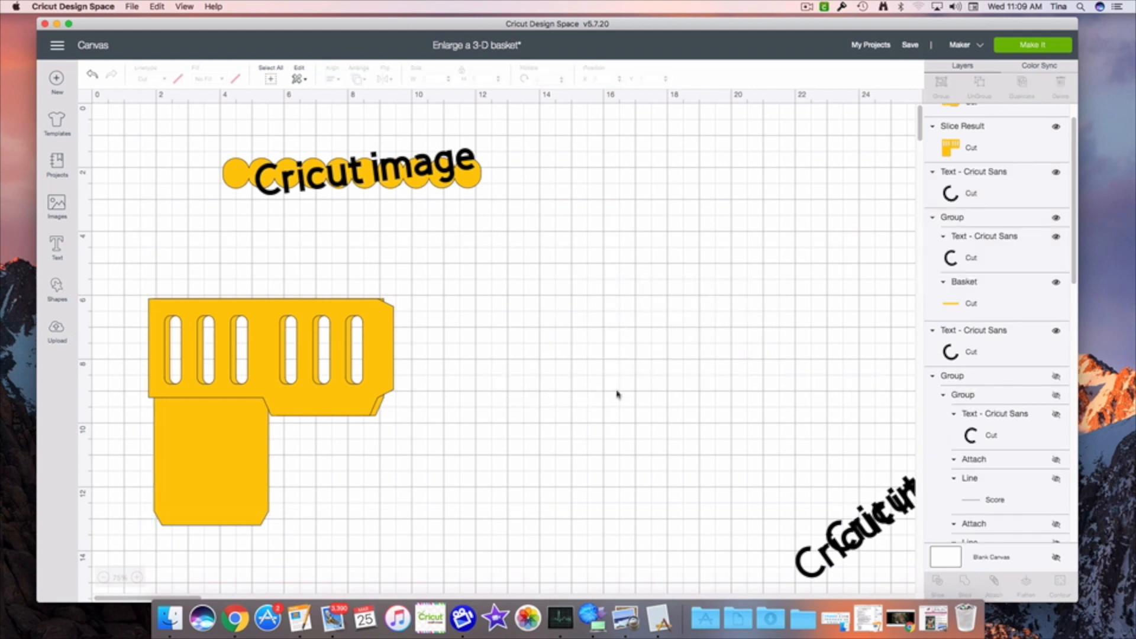
Place the two sliced basket pieces side by side so that they do not overlap
left_click(389, 336)
left_click_drag(348, 326, 627, 323)
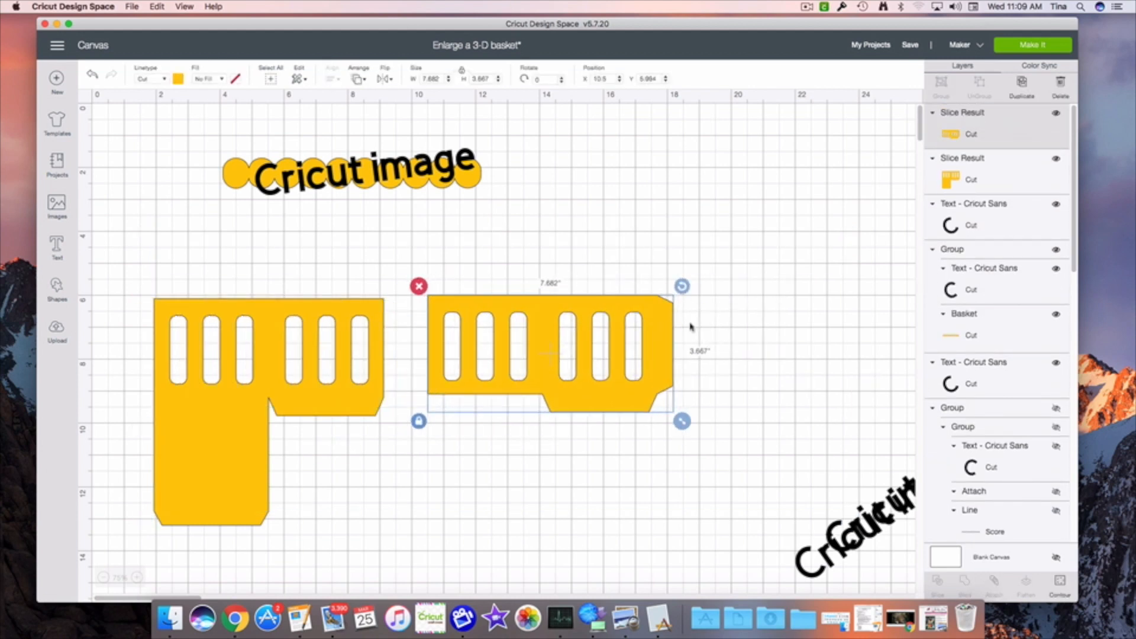
mouse_move(372, 413)
left_mouse_down()
mouse_move(464, 500)
mouse_move(414, 400)
mouse_move(375, 407)
left_mouse_up()
mouse_move(560, 387)
left_mouse_down()
mouse_move(525, 388)
mouse_move(553, 389)
left_mouse_up()
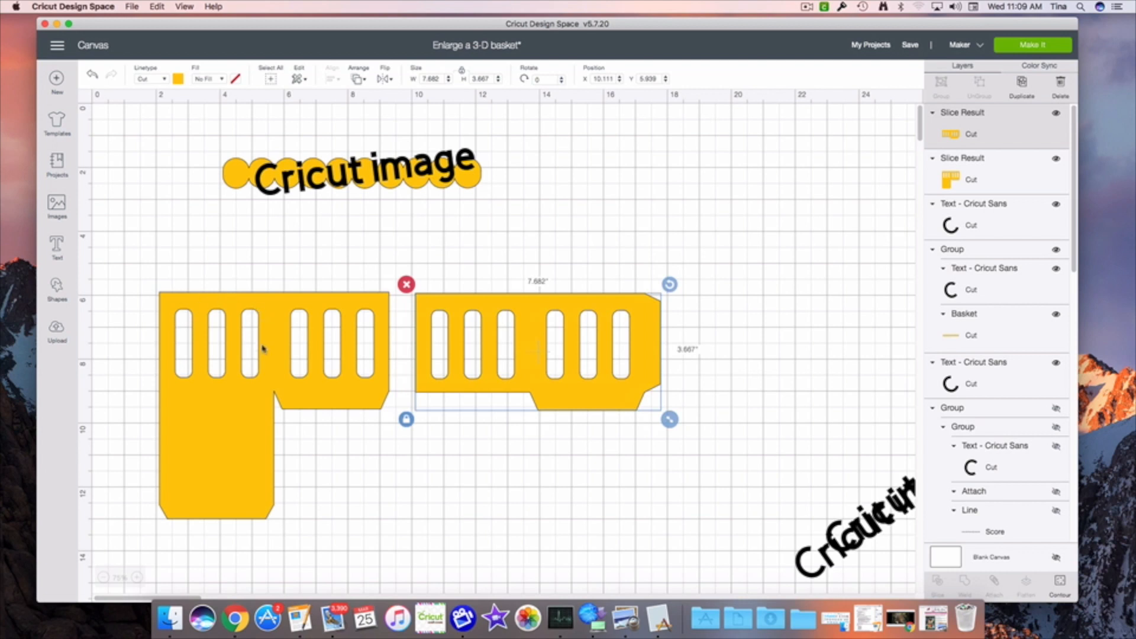
left_click_drag(272, 325, 287, 323)
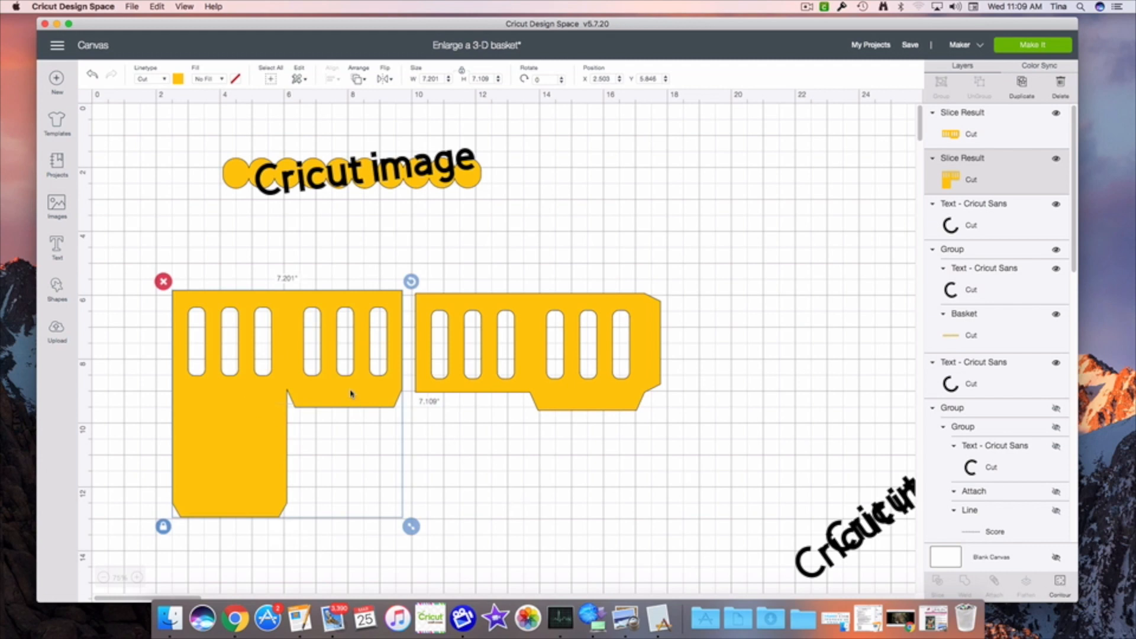
Hide the contours of the three slots above the long panel of the L-shaped basket piece
left_click(1059, 589)
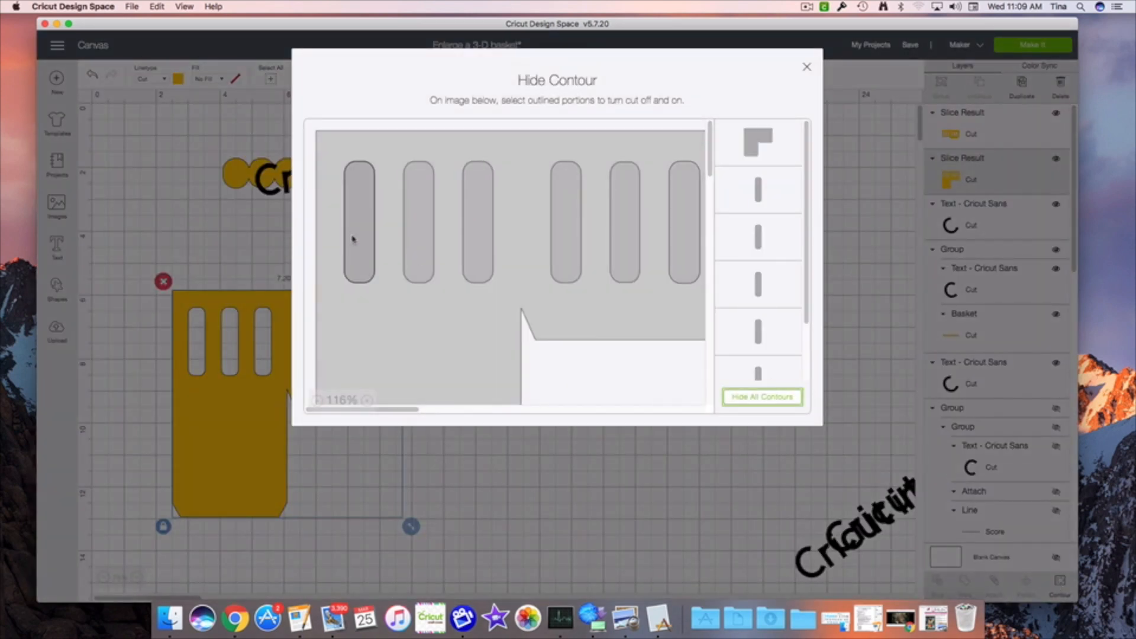
left_click(353, 239)
left_click(422, 249)
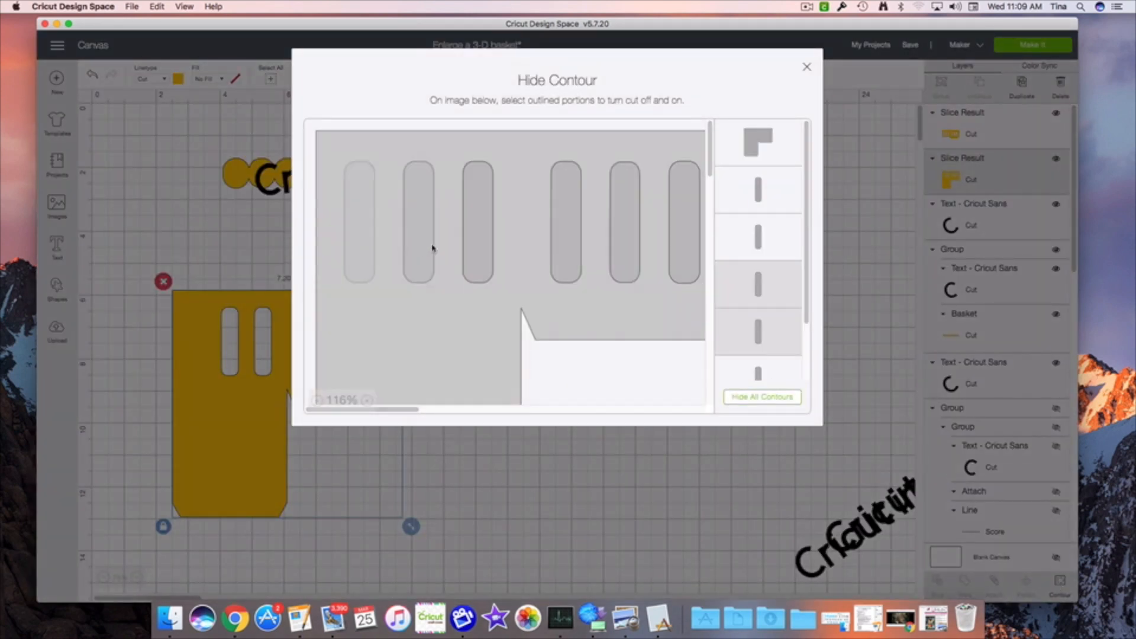
left_click(482, 251)
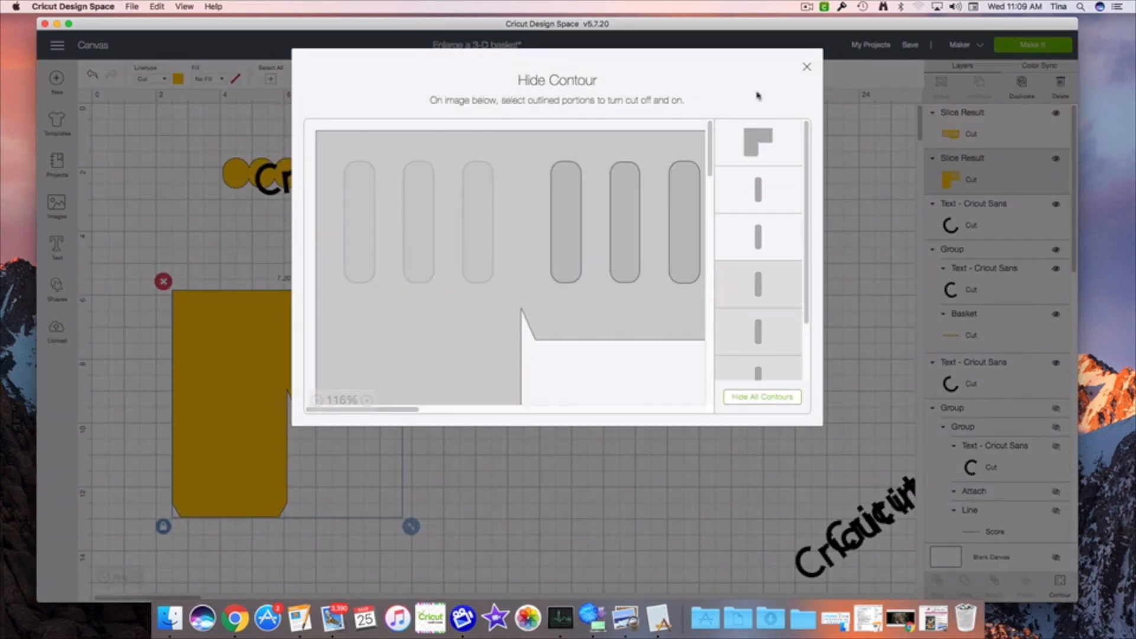
left_click(805, 68)
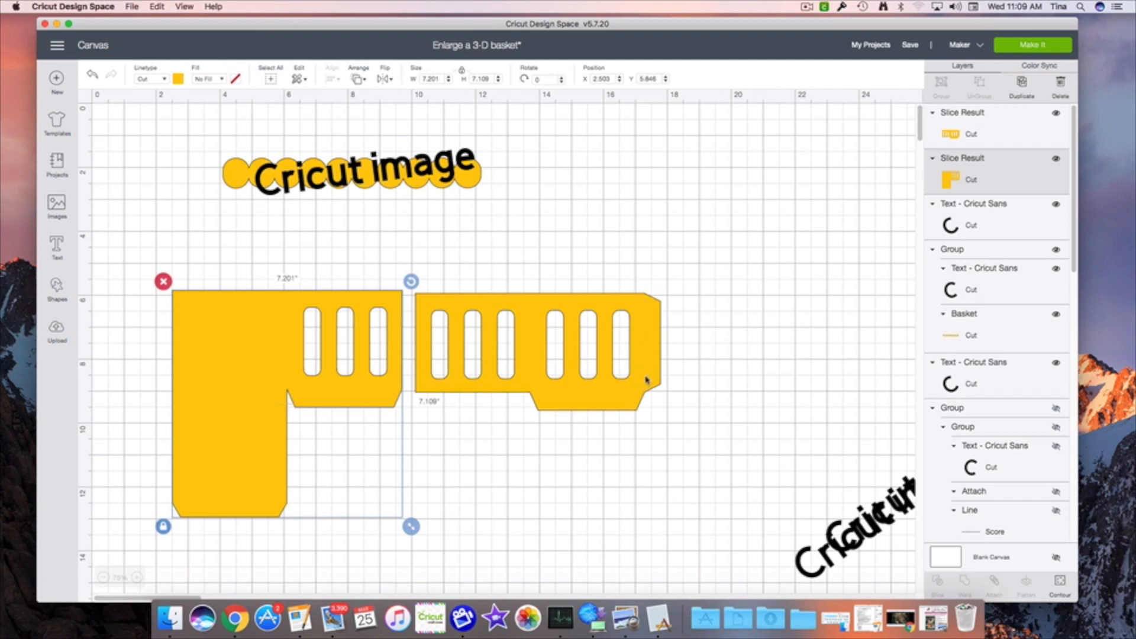
Spread the two basket pieces further apart and add a square in the empty canvas space beside them
left_click_drag(622, 396, 664, 382)
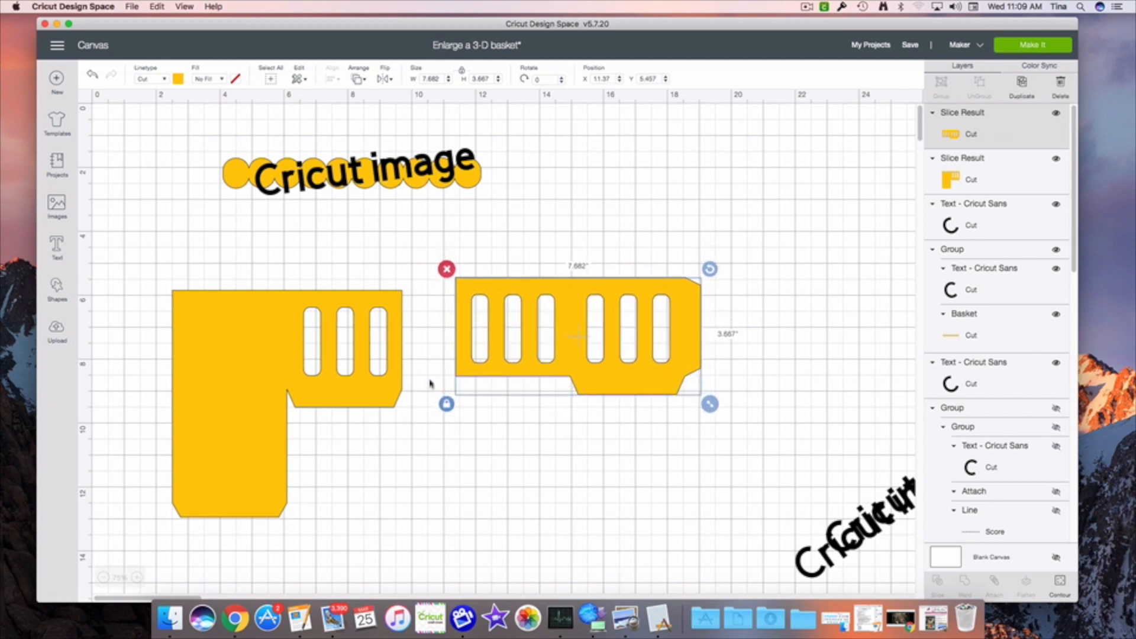
left_click_drag(387, 393, 377, 236)
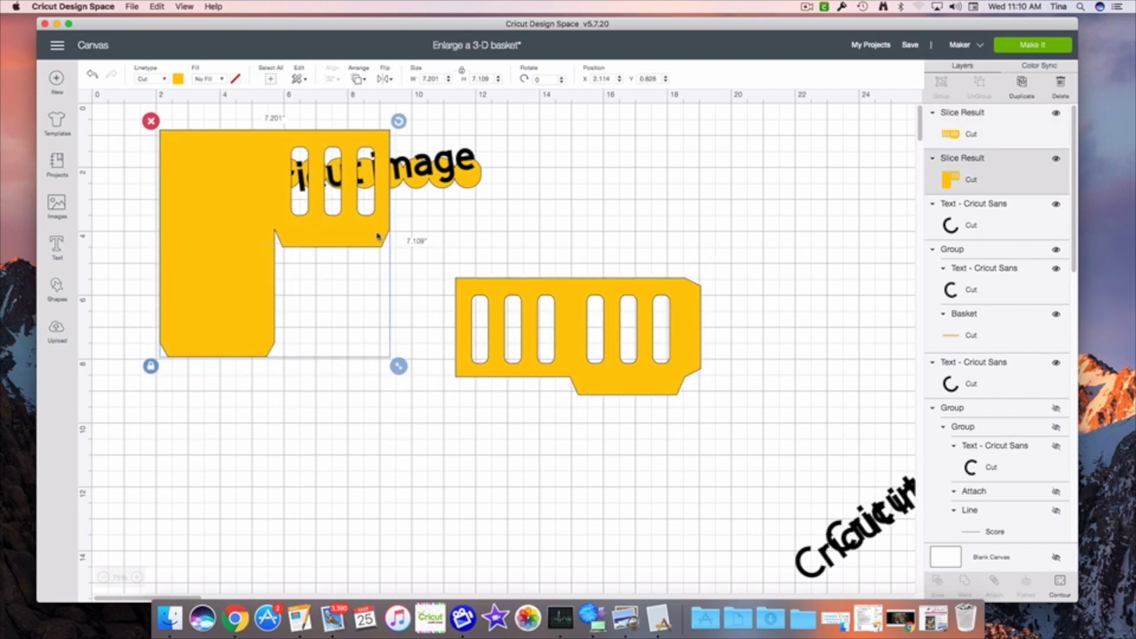
left_click_drag(647, 394, 540, 480)
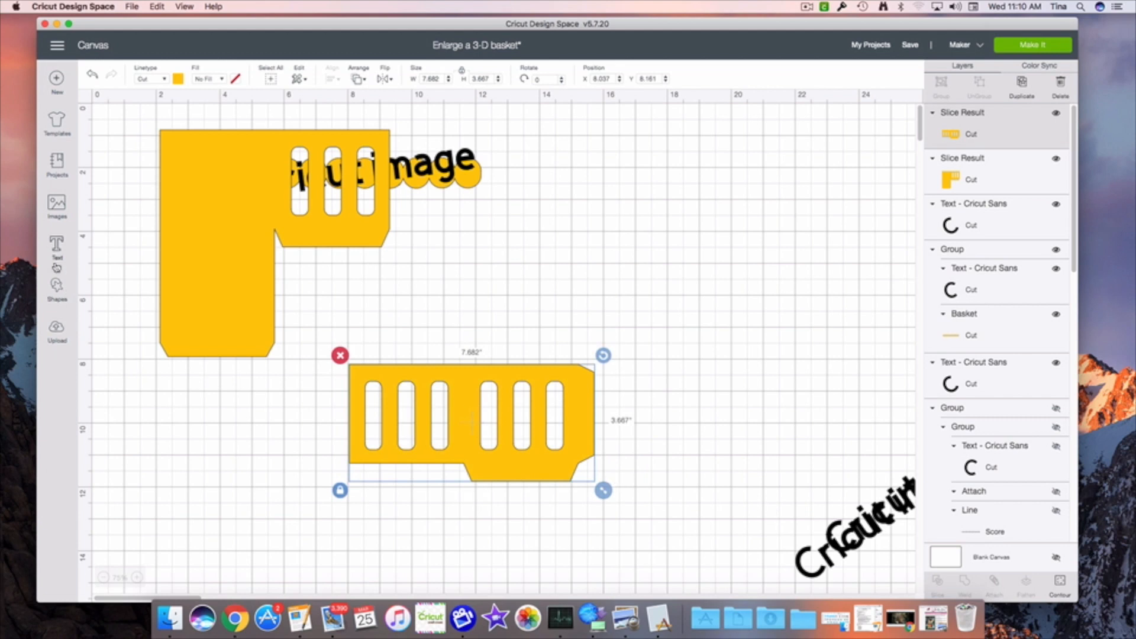
left_click(59, 288)
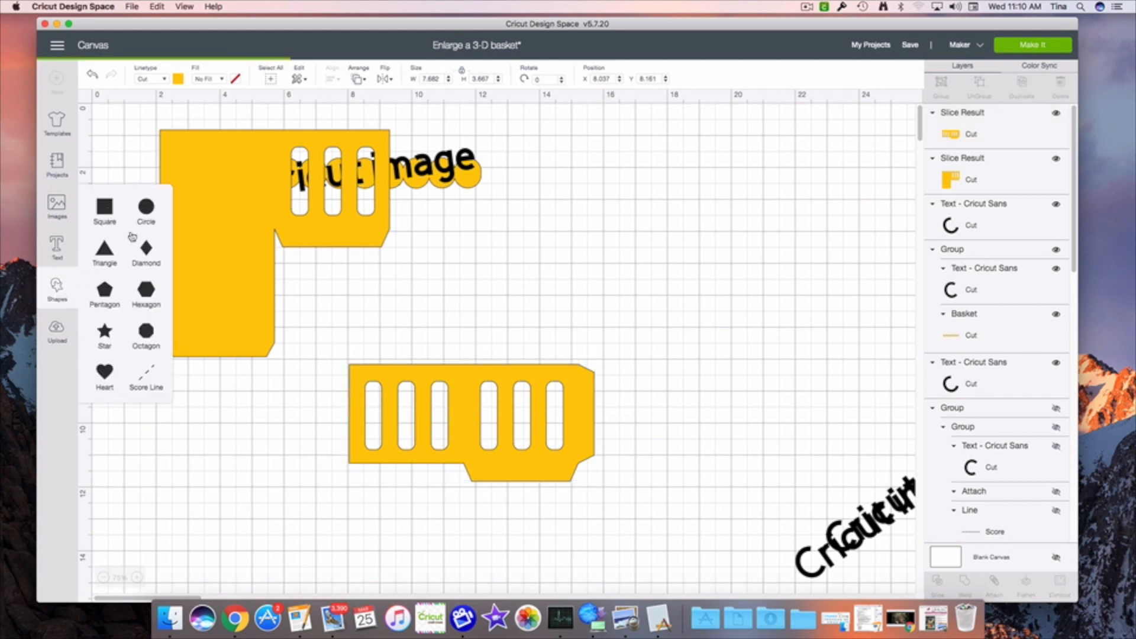
left_click(105, 208)
left_click_drag(236, 251, 786, 283)
Duplicate the six-slot basket piece, park the original over the L-shaped piece, and leave the copy in open canvas space
left_click(577, 429)
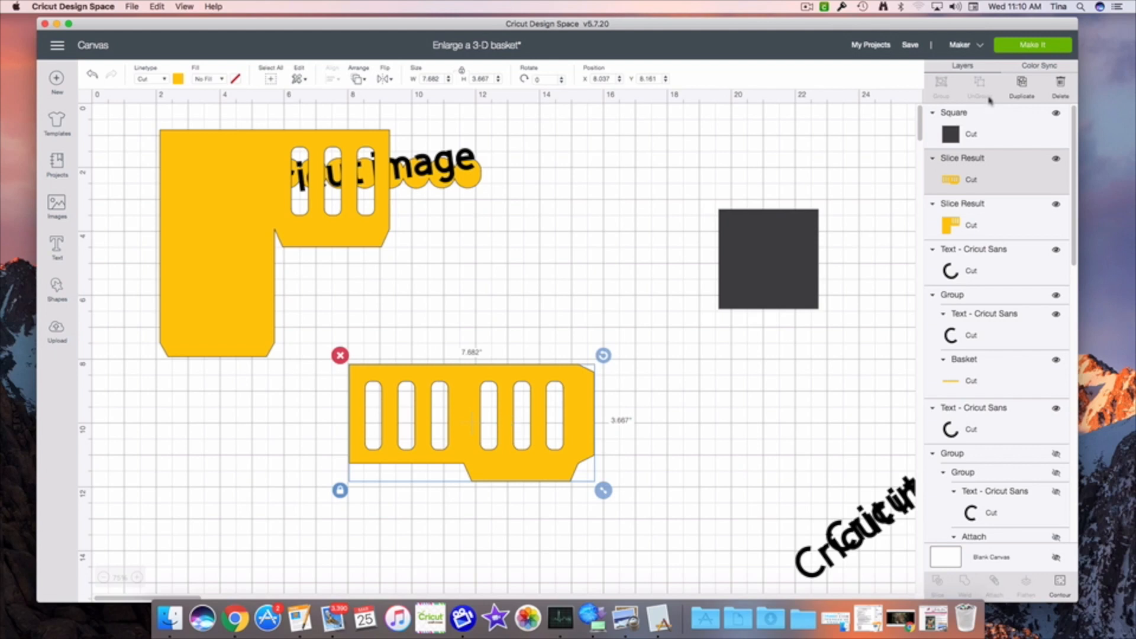
left_click(1021, 83)
left_click_drag(538, 495, 571, 591)
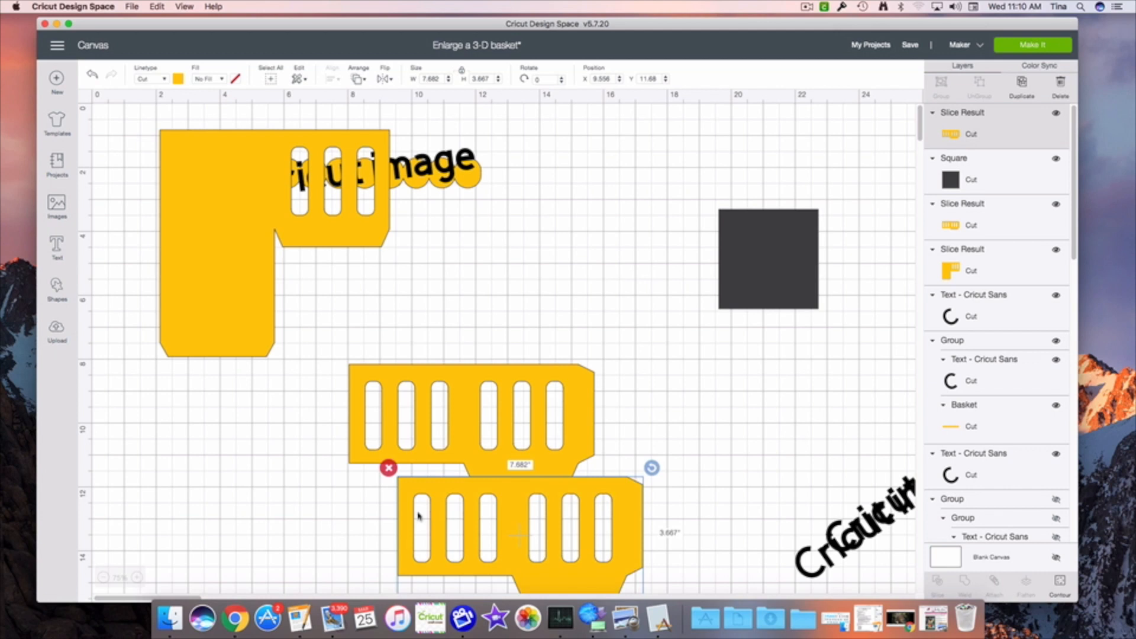
left_click_drag(581, 432, 393, 217)
left_click_drag(550, 495, 507, 335)
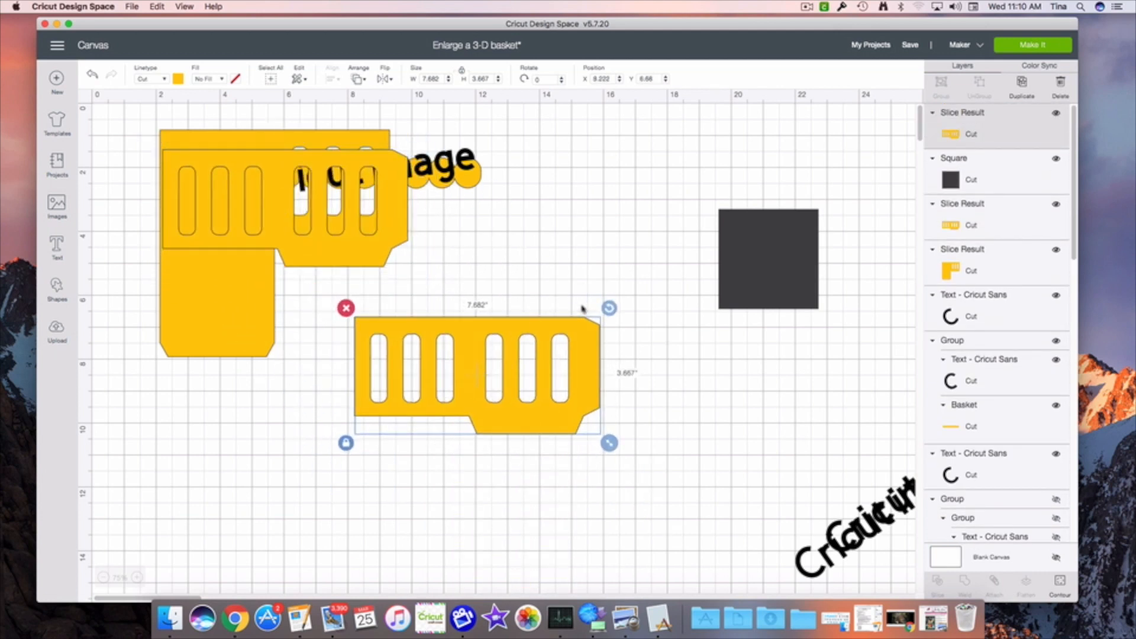
Size the dark square to about 3.944 in, overlap it with the end flap of the duplicated piece, and slice the two
left_click_drag(763, 287, 658, 376)
left_click_drag(725, 409, 672, 396)
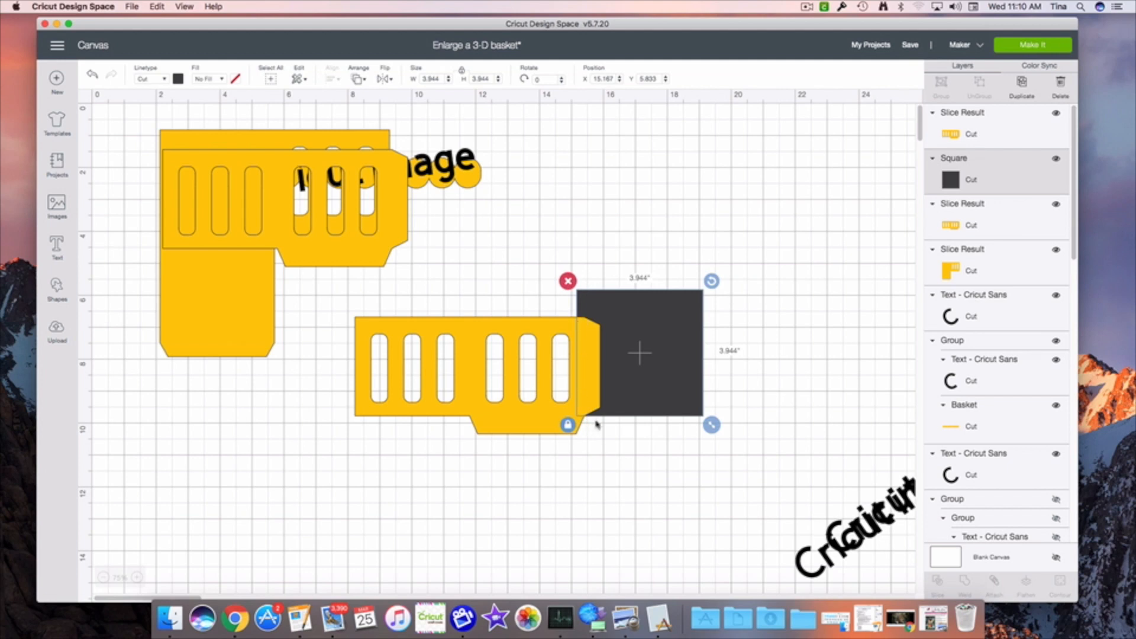
left_click(614, 463)
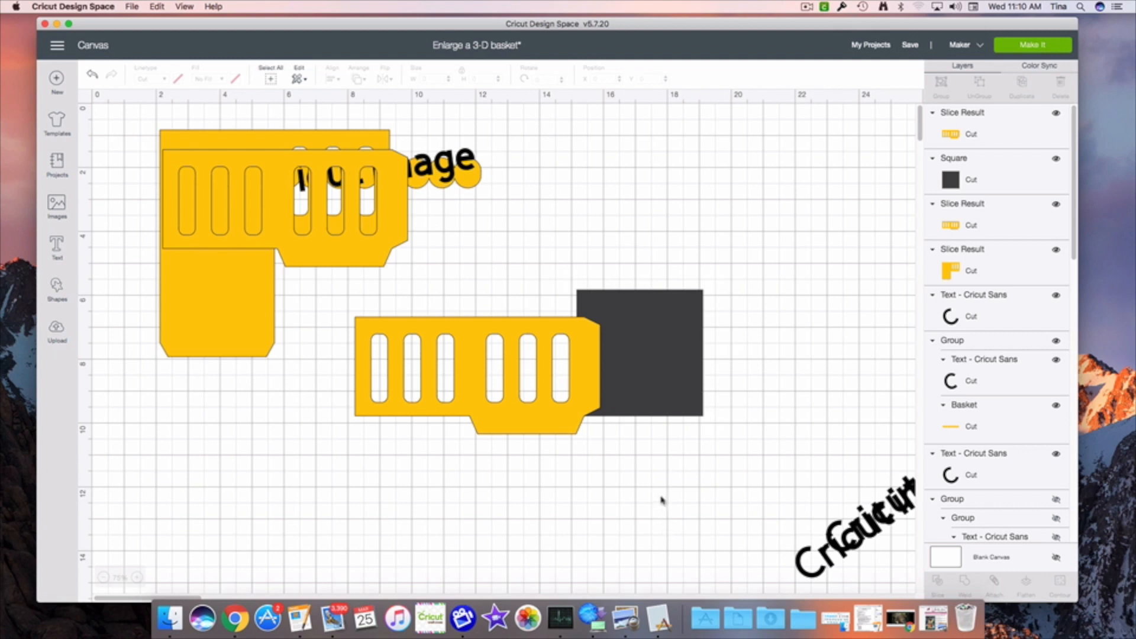
left_click_drag(650, 447, 574, 391)
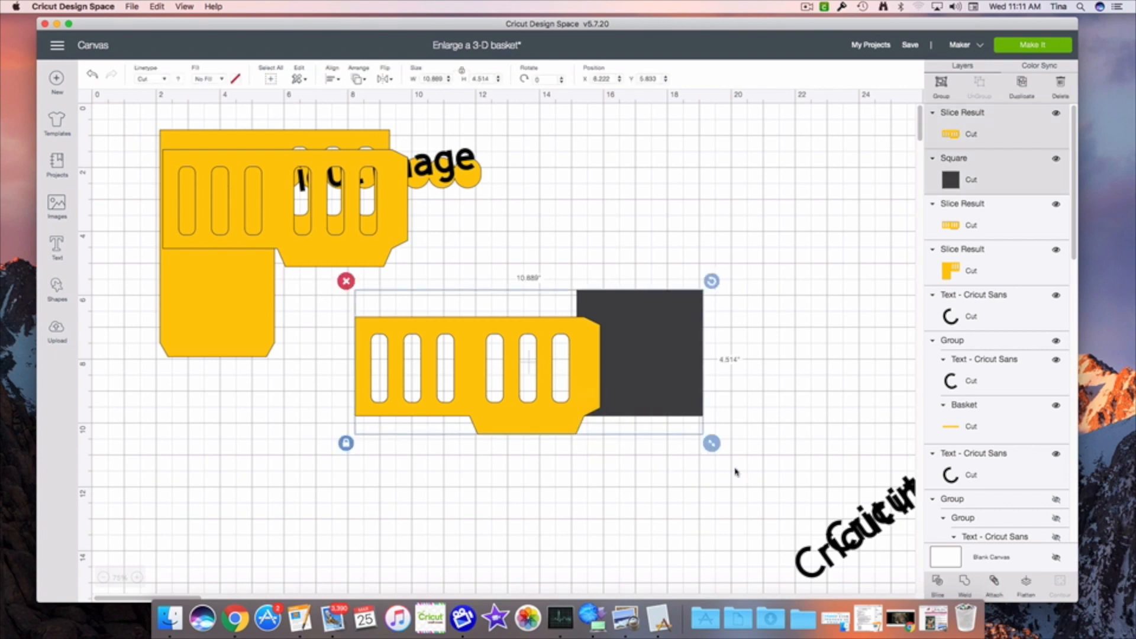
left_click(937, 582)
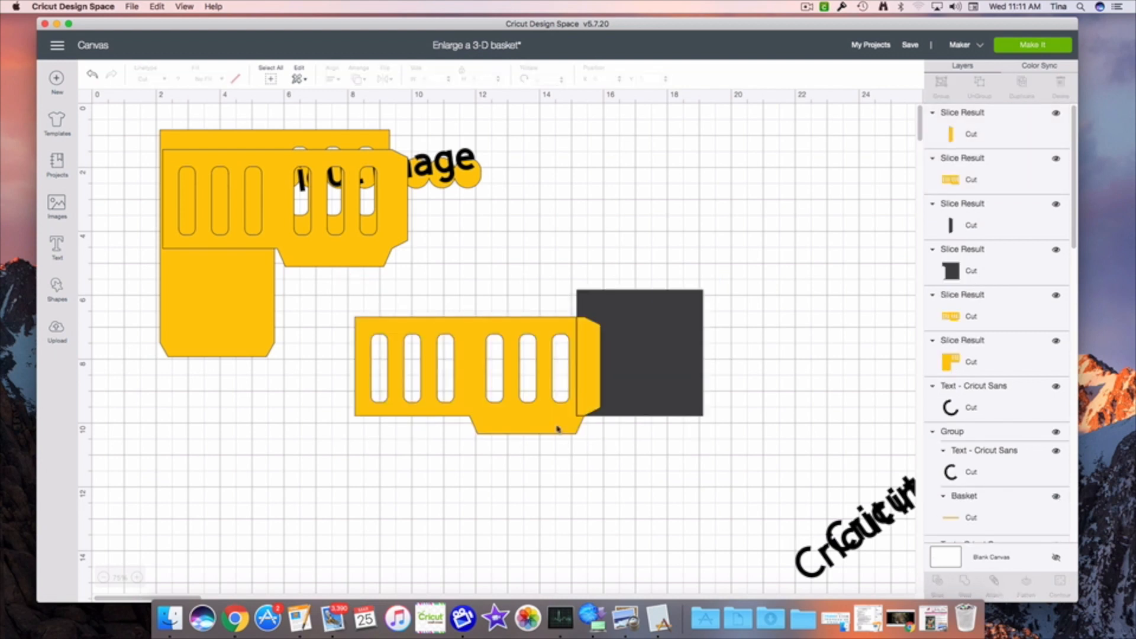
Delete the slotted remainder of the duplicate and both dark slice results, keeping only the narrow yellow flap
left_click_drag(558, 428, 516, 504)
right_click(517, 504)
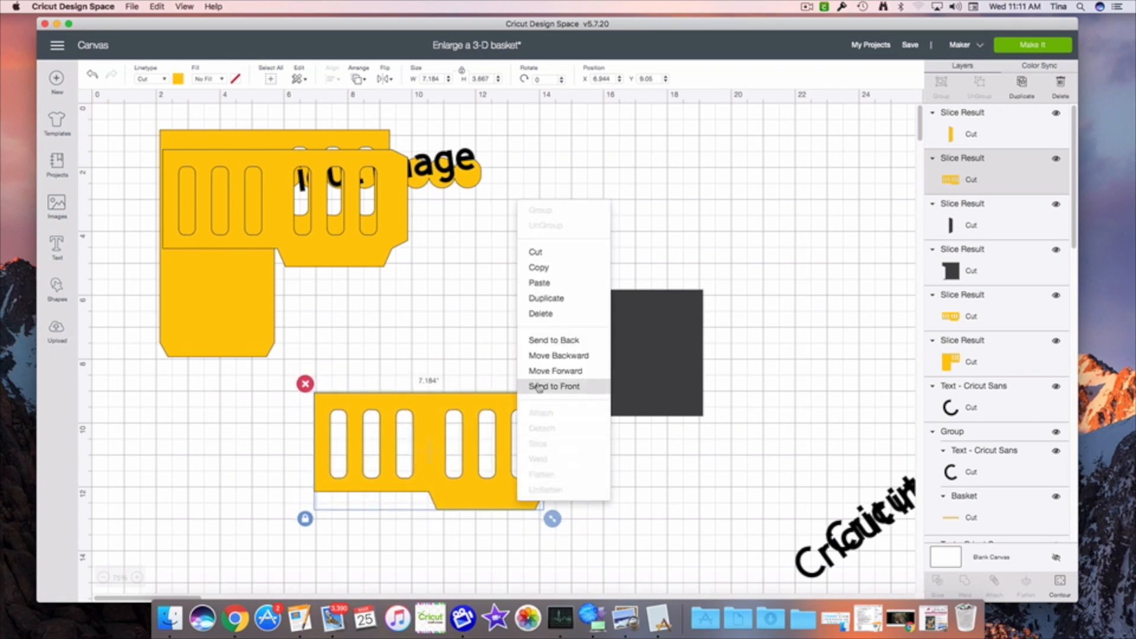
left_click(546, 322)
left_click_drag(677, 396, 756, 380)
left_click_drag(591, 399, 671, 376)
left_click_drag(640, 234, 711, 358)
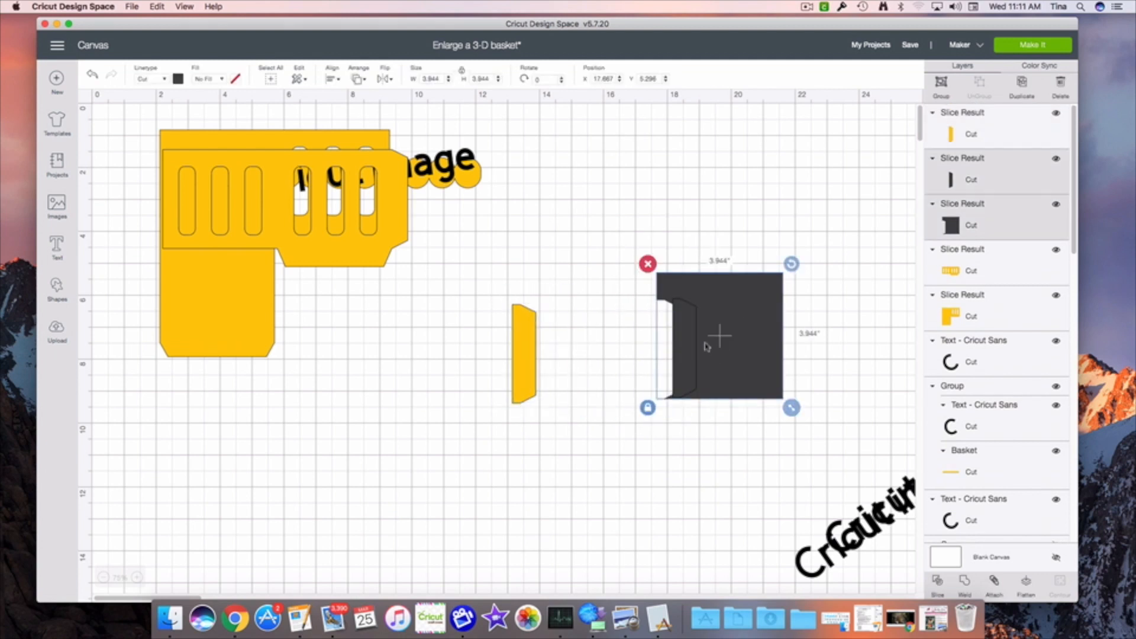
right_click(701, 337)
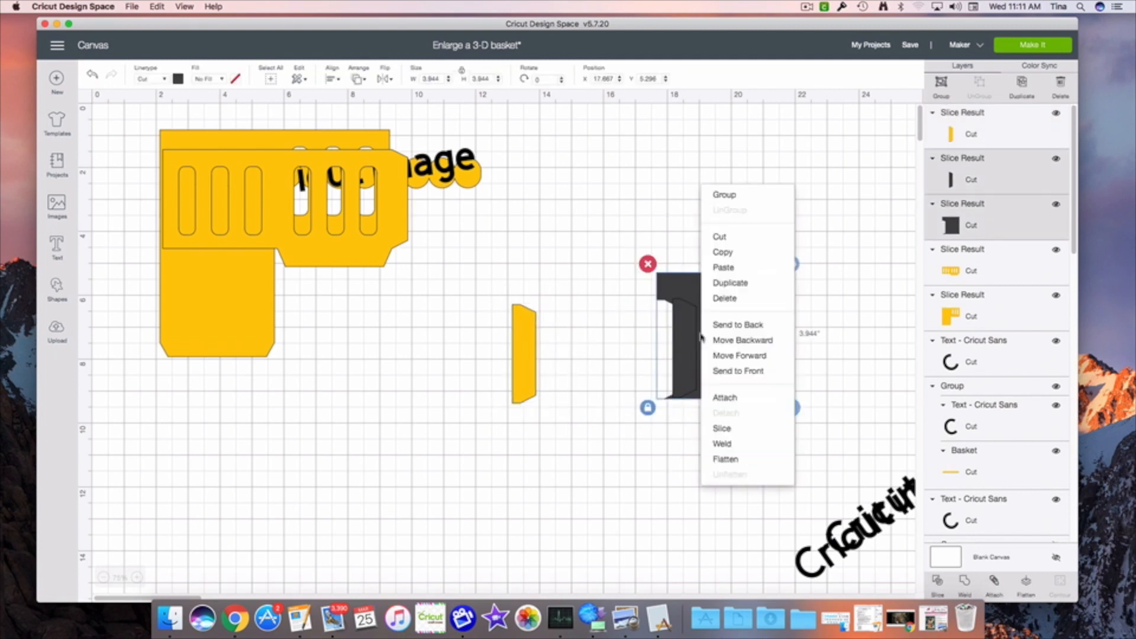
left_click(720, 298)
Separate the six-slot and L-shaped pieces from the stack and place the loose flap over the L-shaped piece's slotted end
left_click_drag(346, 259, 303, 421)
left_click_drag(357, 238, 472, 473)
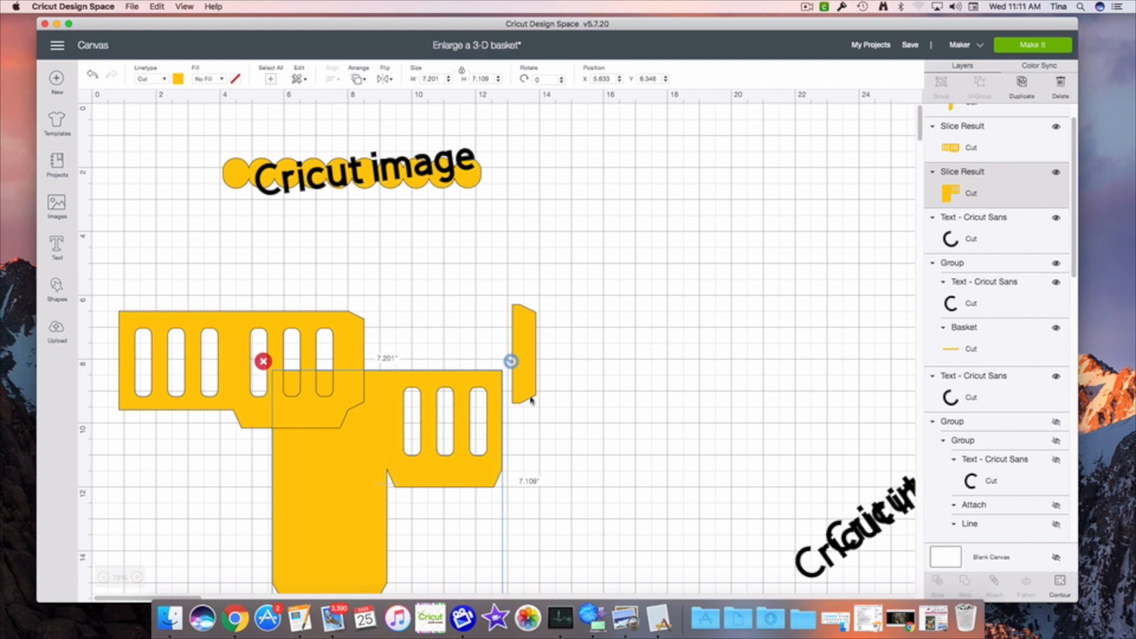
left_click_drag(535, 387, 514, 452)
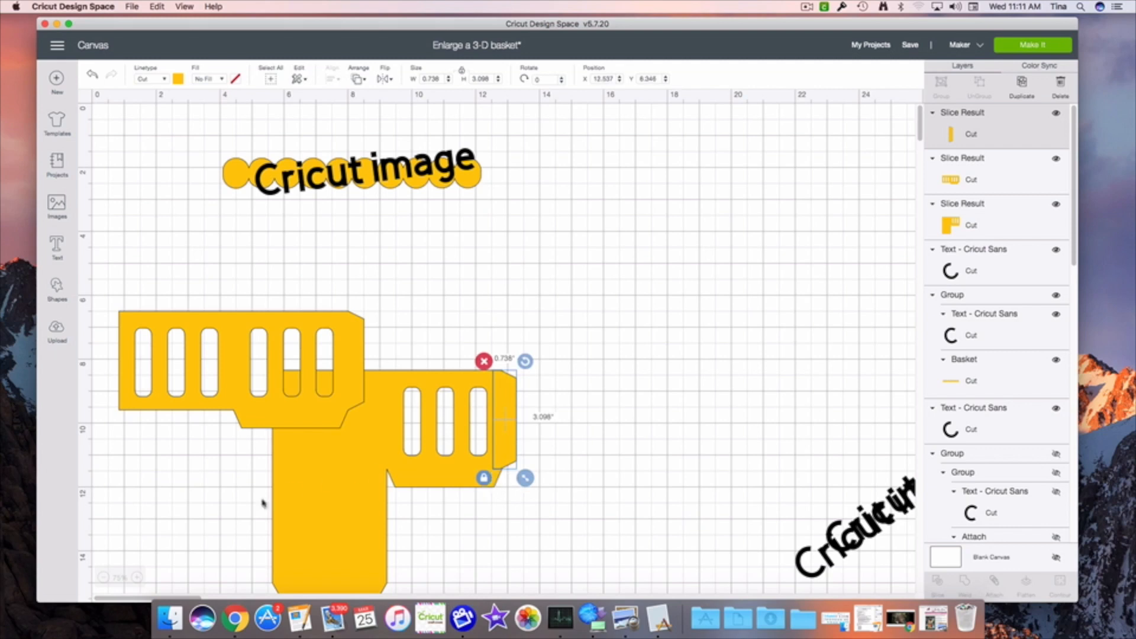
Move the six-slot piece clear of the L-shaped piece and nudge the flap over its slotted end
left_click(137, 578)
left_click(137, 578)
scroll(439, 458, "down", 3)
left_click_drag(500, 349, 470, 112)
left_click_drag(790, 454, 793, 459)
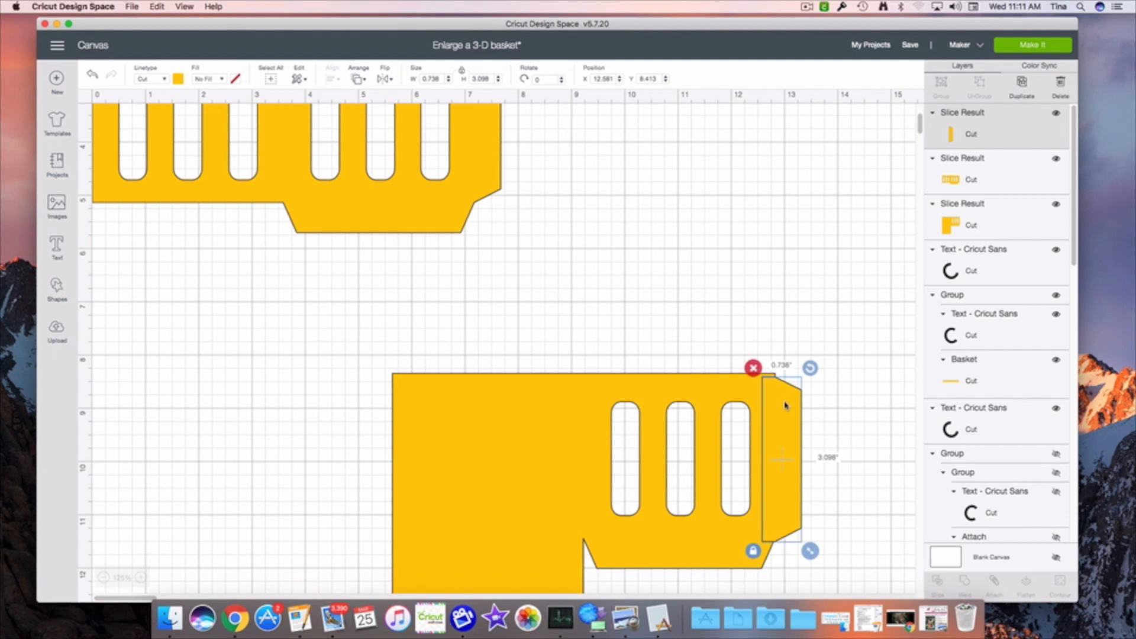
Align the flap's top edge with the top edge of the L-shaped basket piece at Y 8.346
left_click(766, 381)
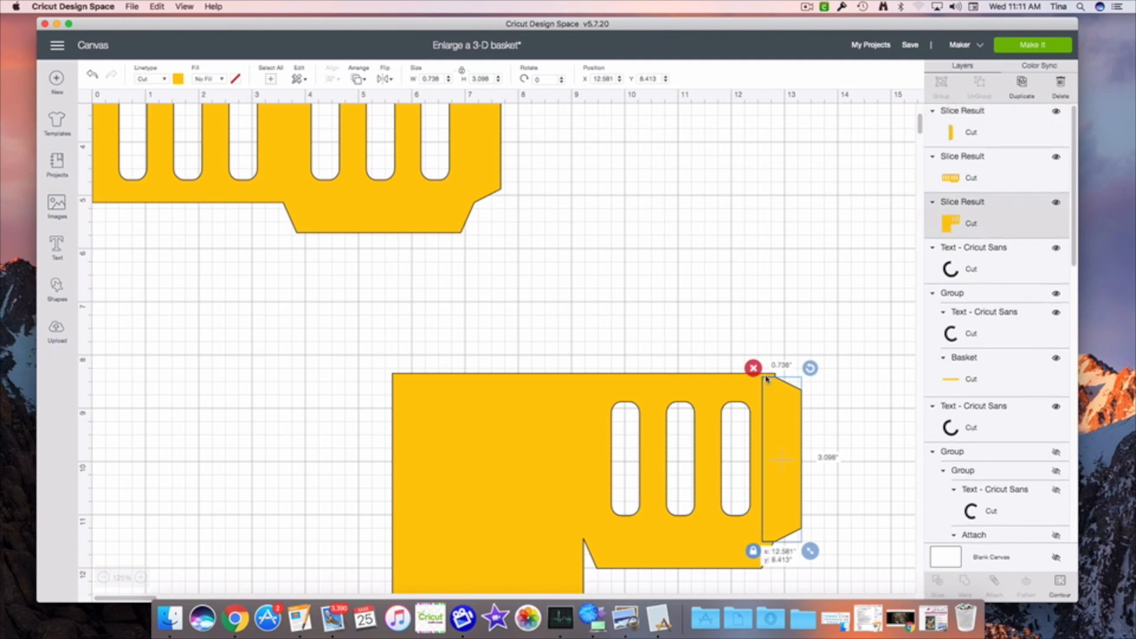
left_click(781, 399)
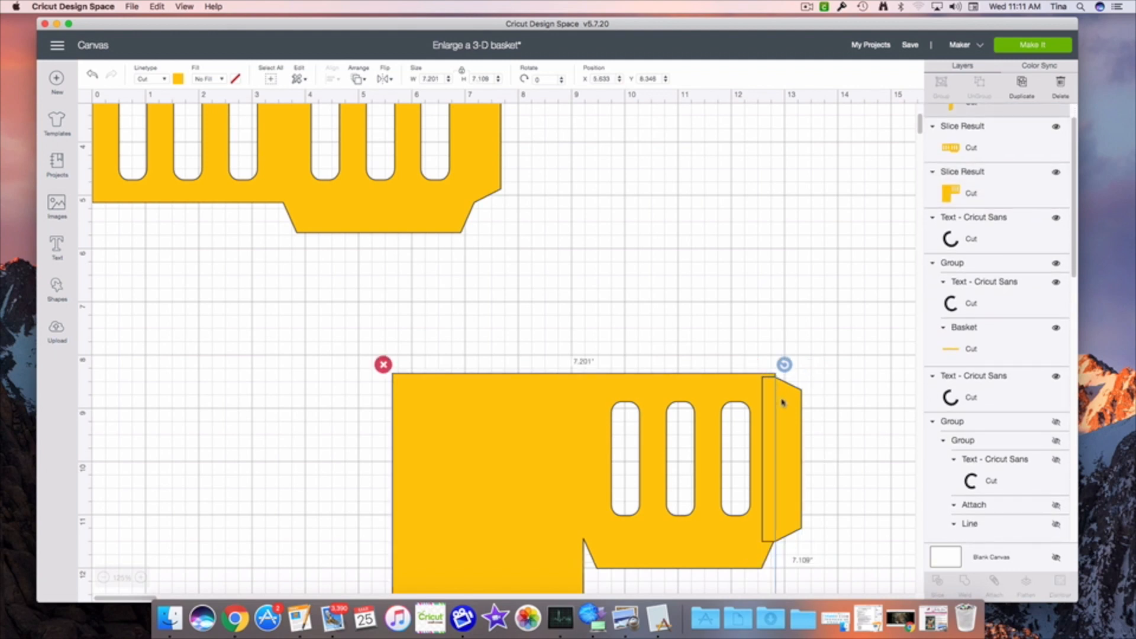
left_click_drag(781, 399, 781, 397)
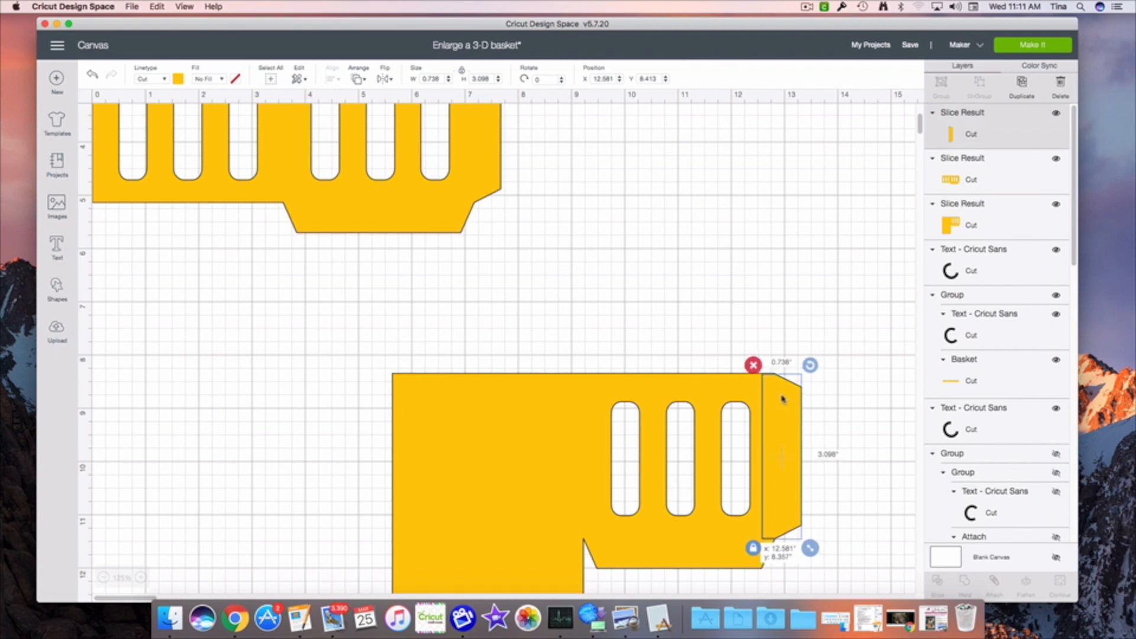
left_click(838, 406)
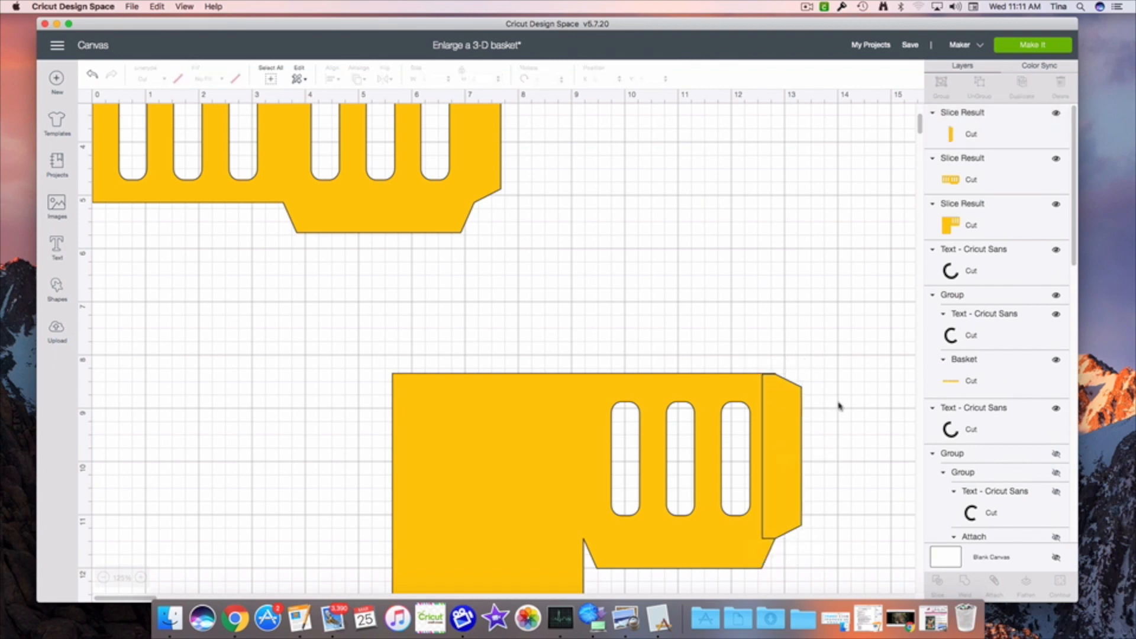
left_click(780, 395)
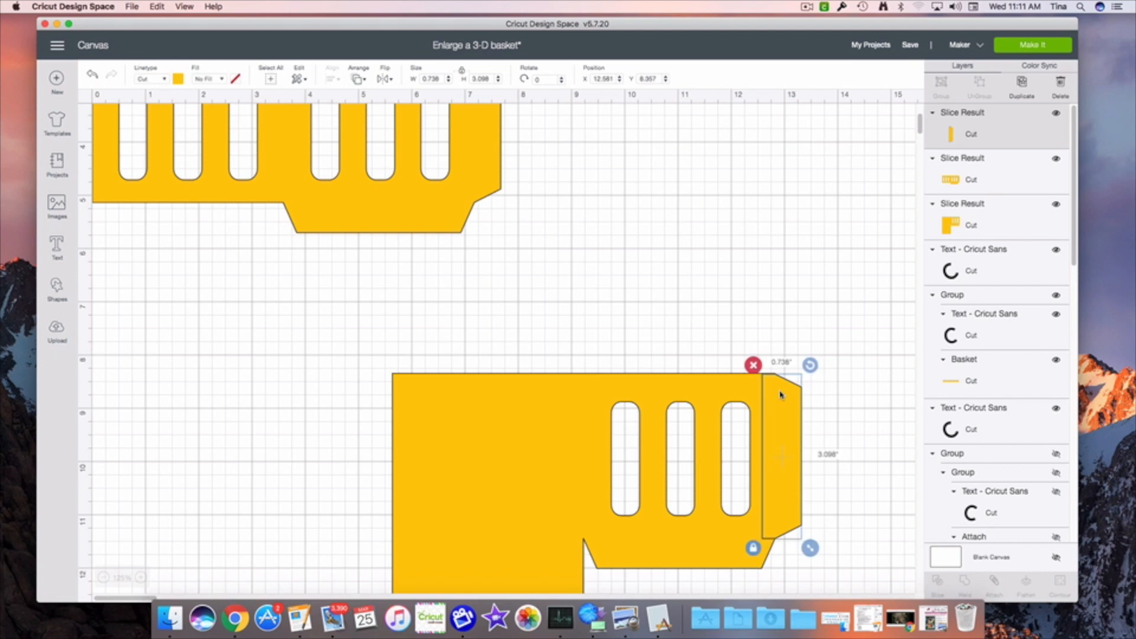
left_click_drag(780, 394, 780, 394)
left_click(857, 474)
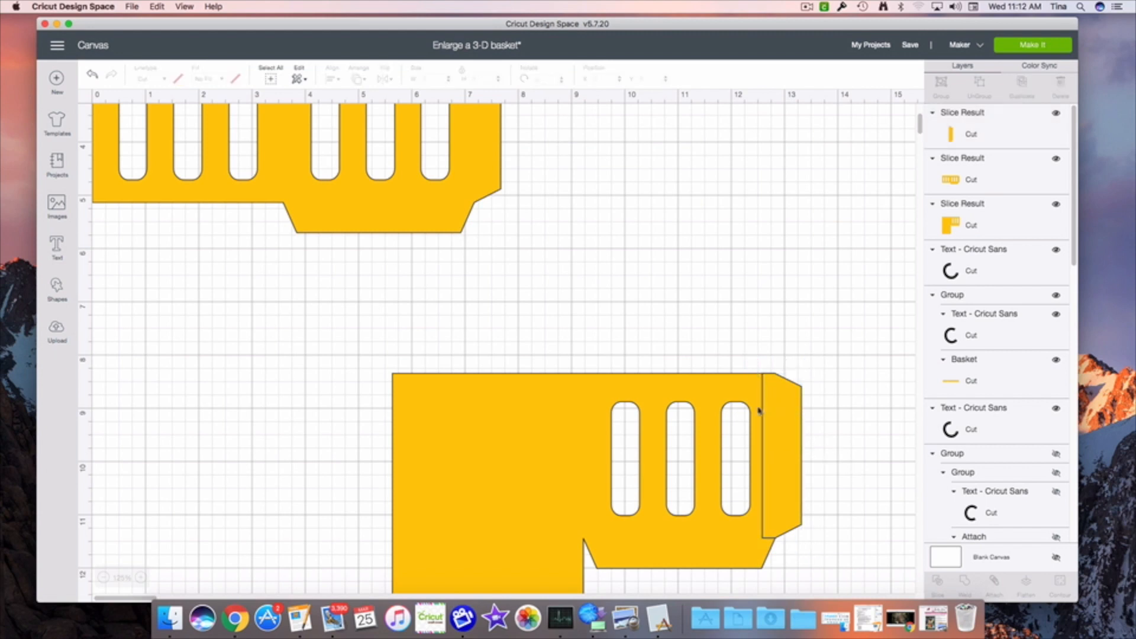
Check the flap's alignment with the L-shaped basket piece and weld the two together into one shape
left_click(787, 414)
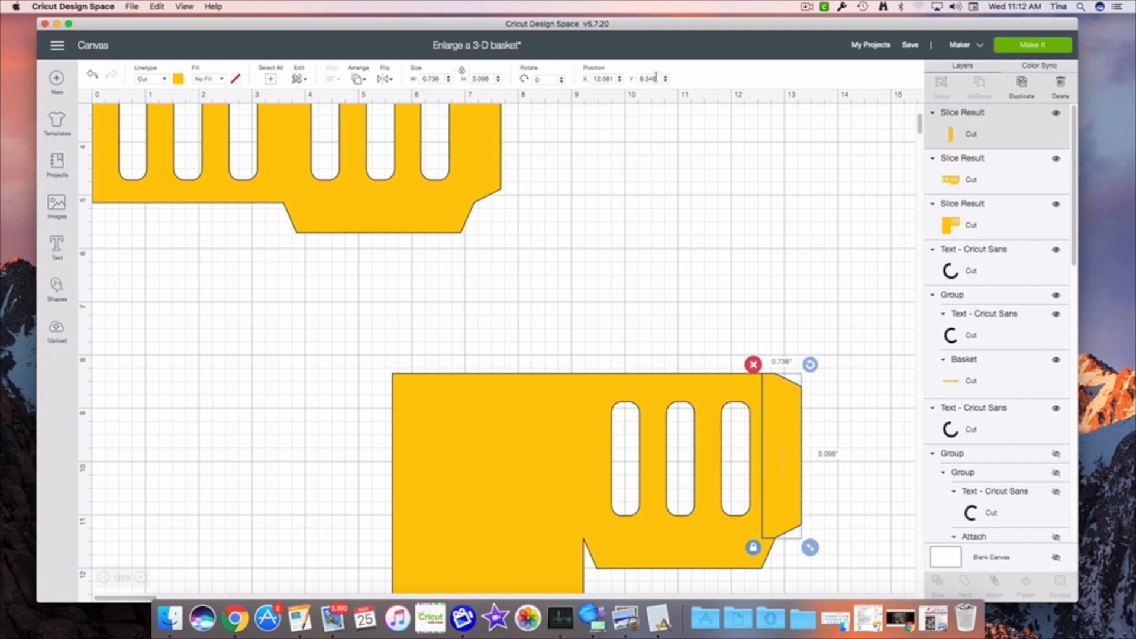
left_click(718, 382)
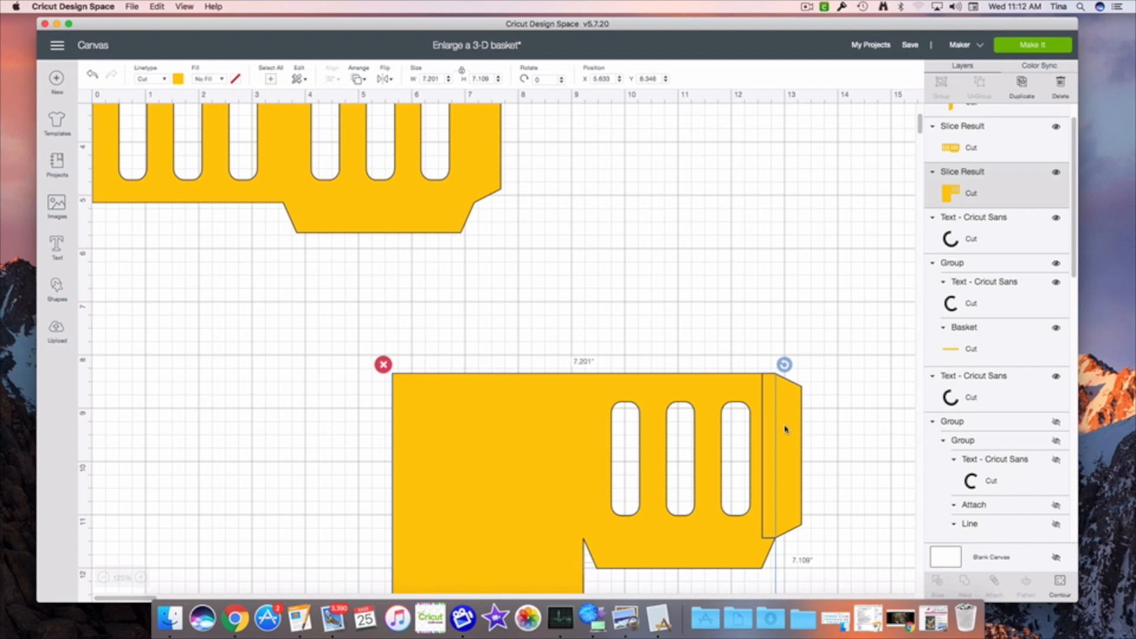
left_click(793, 459)
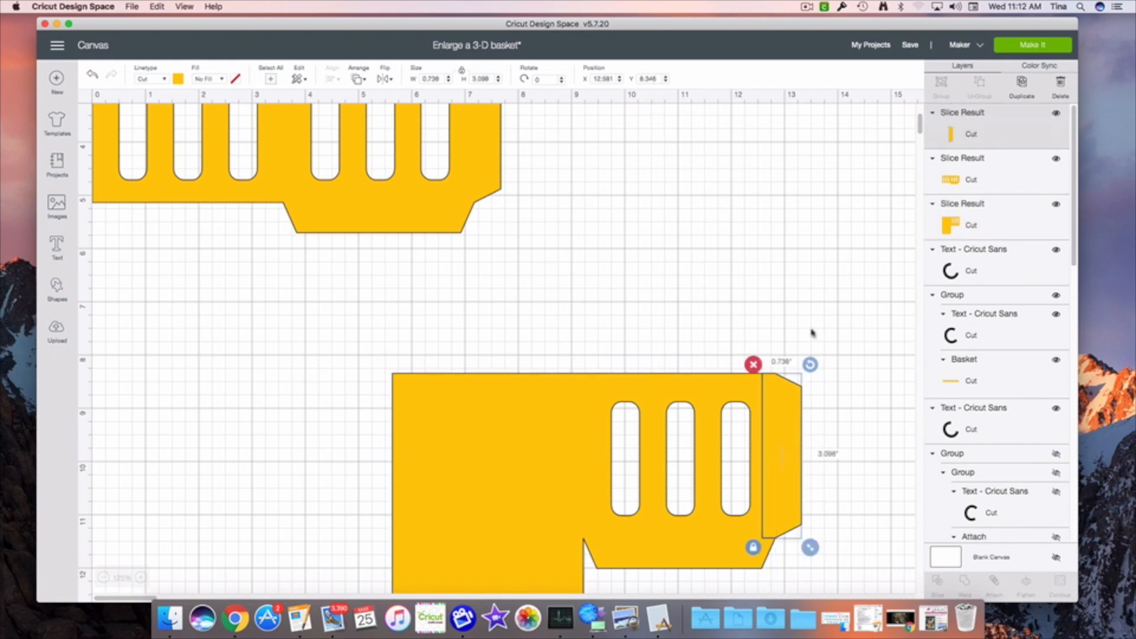
left_click(845, 369)
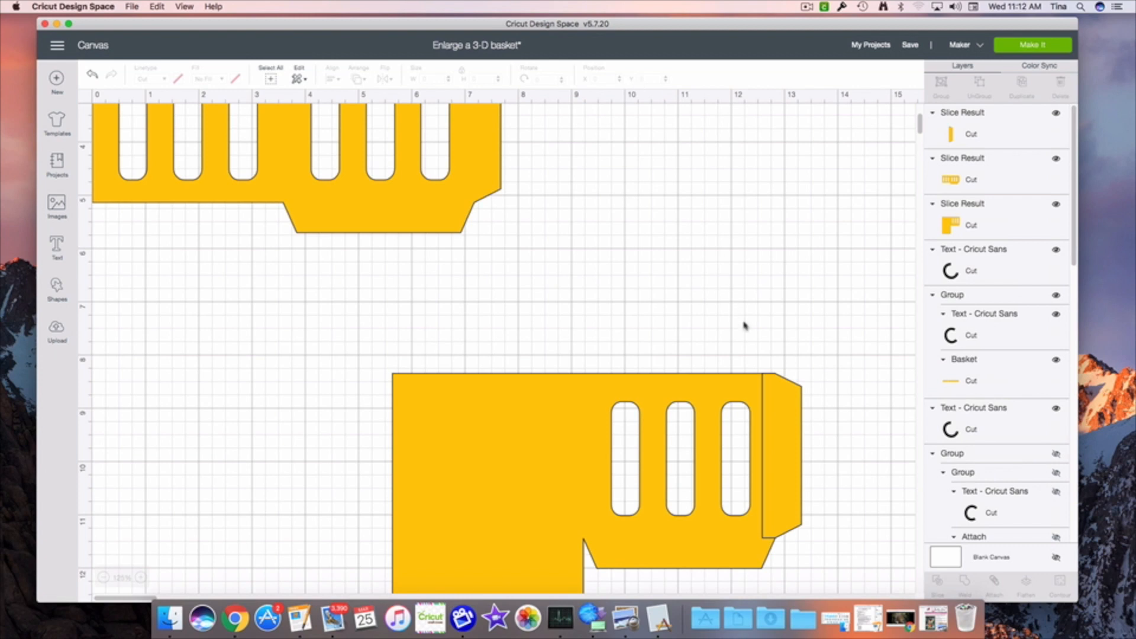
left_click_drag(758, 337, 791, 415)
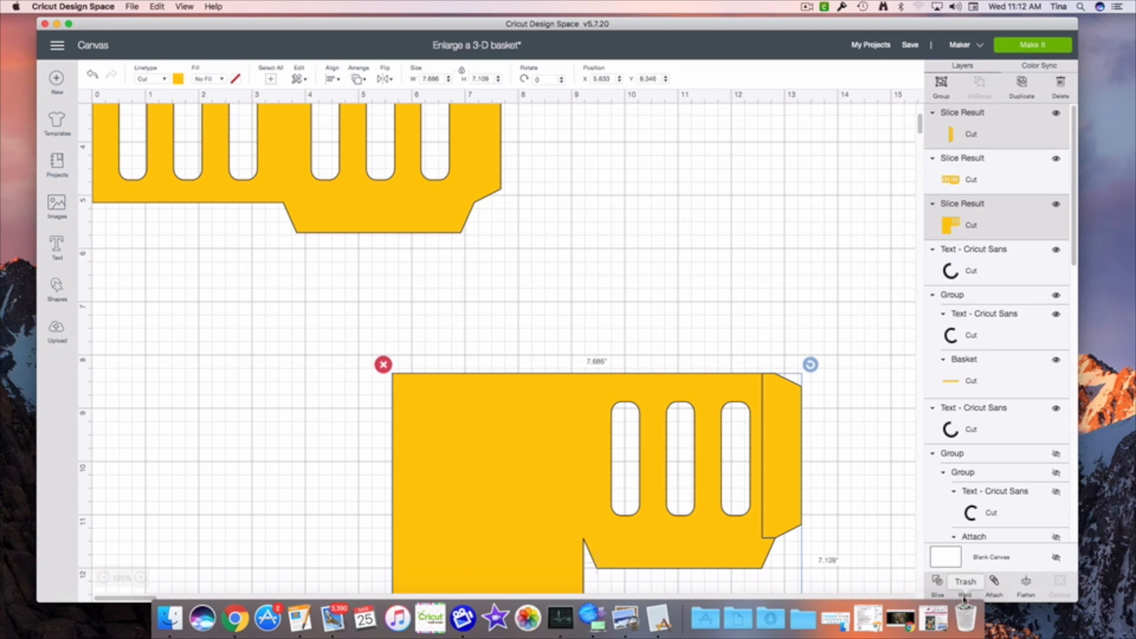
left_click(965, 584)
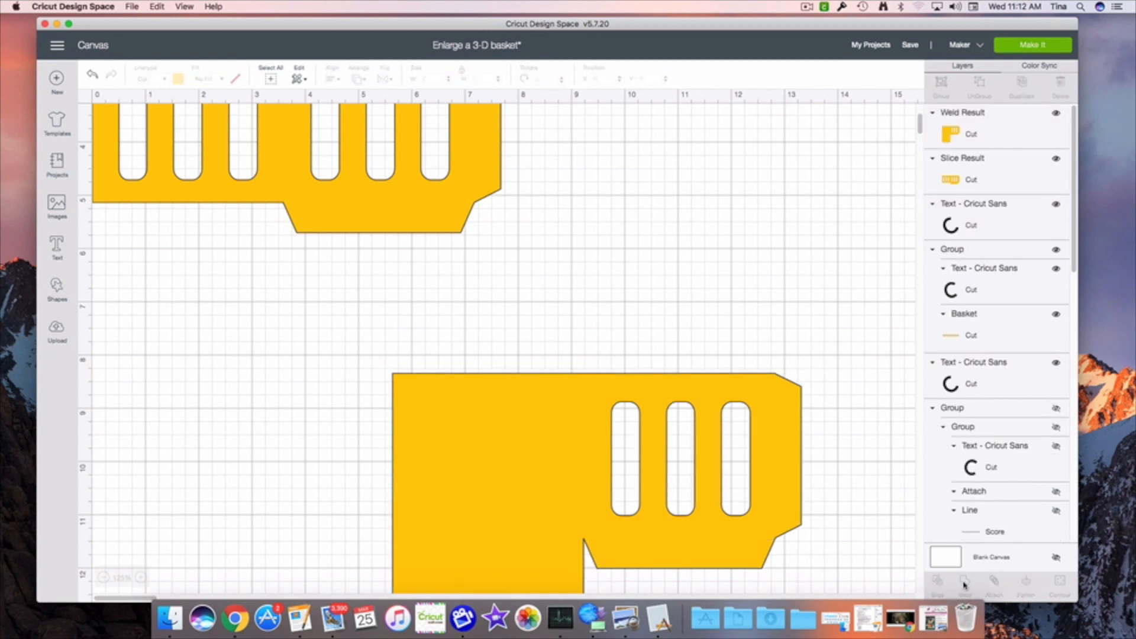
Move the welded L-shaped piece below the handle strip and lay the six-slot piece end to end over its flap
left_click_drag(778, 459, 564, 330)
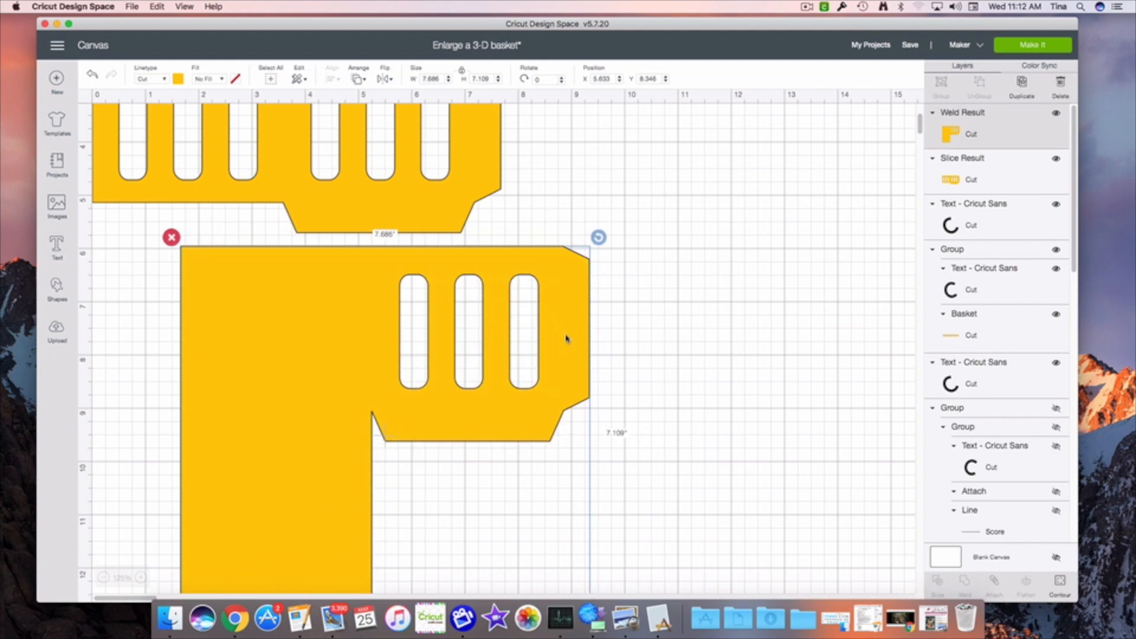
left_click(106, 578)
left_click(106, 578)
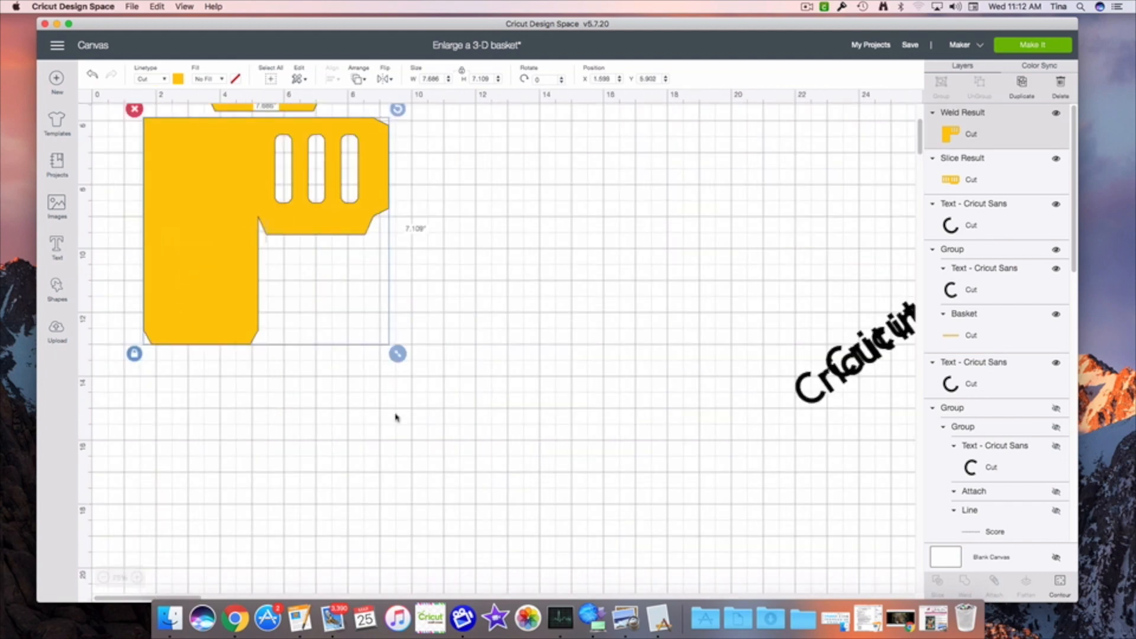
scroll(396, 417, "up", 5)
left_click_drag(272, 279, 546, 387)
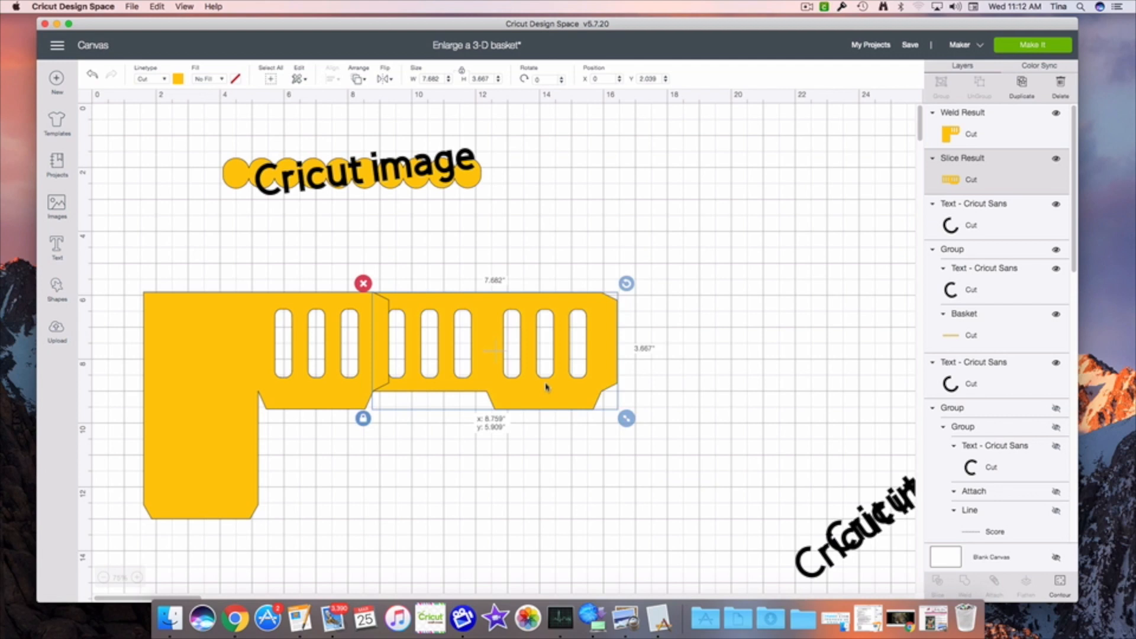
left_click_drag(546, 387, 546, 387)
Send the six-slot piece to the front and nudge it so it covers the L-shaped piece's flap
right_click(424, 387)
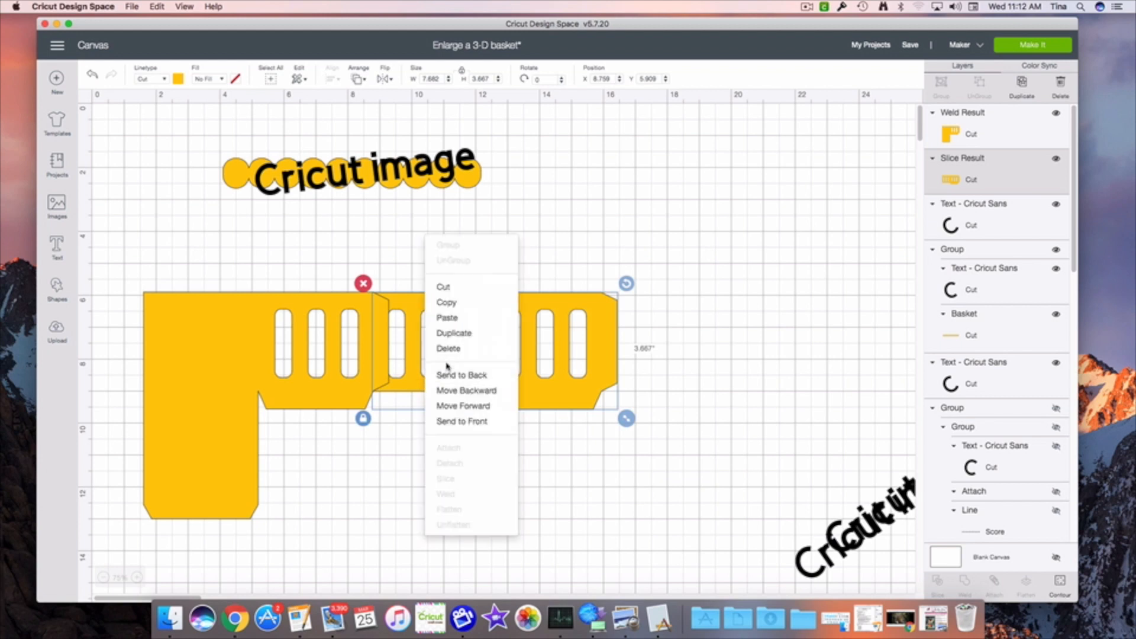
left_click(477, 422)
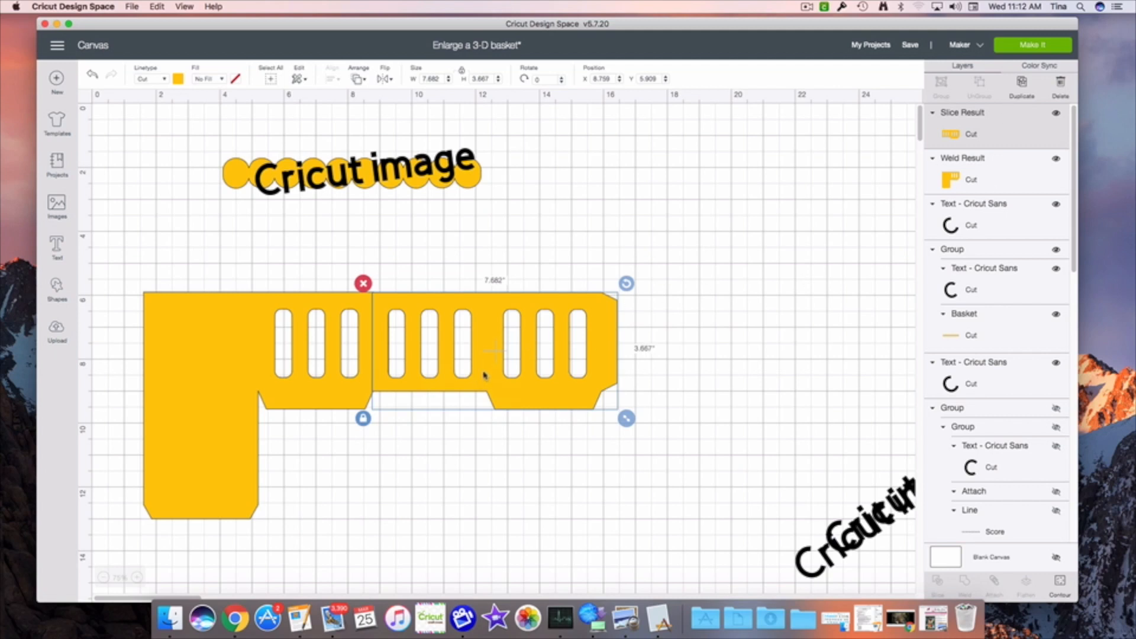
left_click_drag(487, 378, 488, 379)
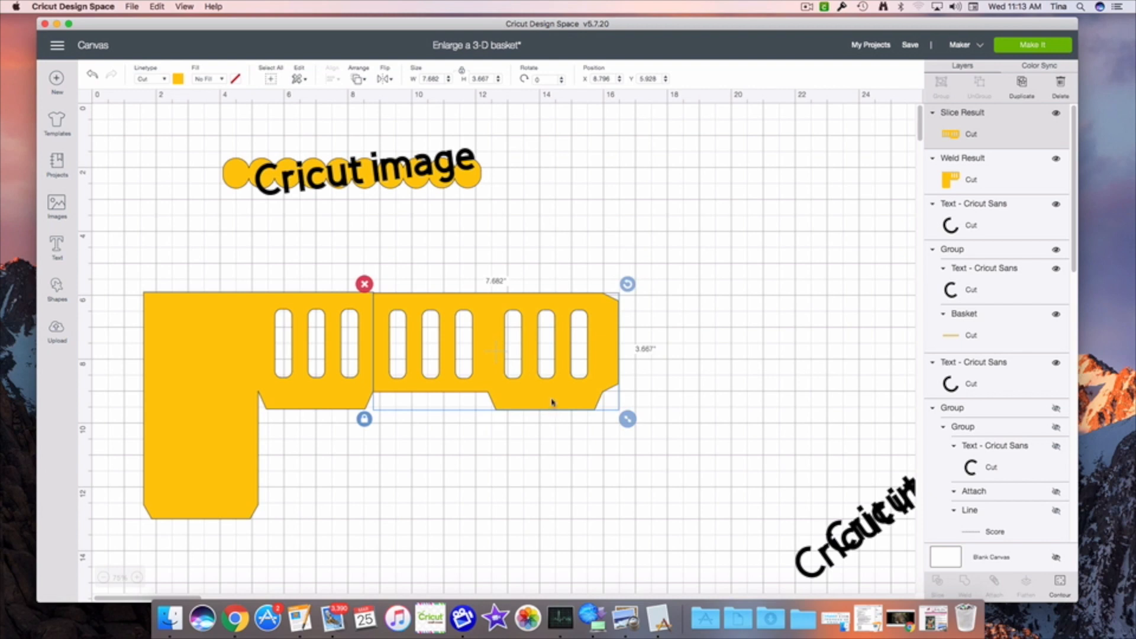
Stack the six-slot piece on top of the L-shaped piece with their outer left and top edges matching
left_click_drag(556, 402, 326, 403)
left_click(192, 265)
left_click_drag(119, 276, 411, 405)
left_click(475, 245)
Place the scalloped handle strip along the top edge of the stacked basket pieces to compare their lengths
left_click_drag(464, 181, 386, 297)
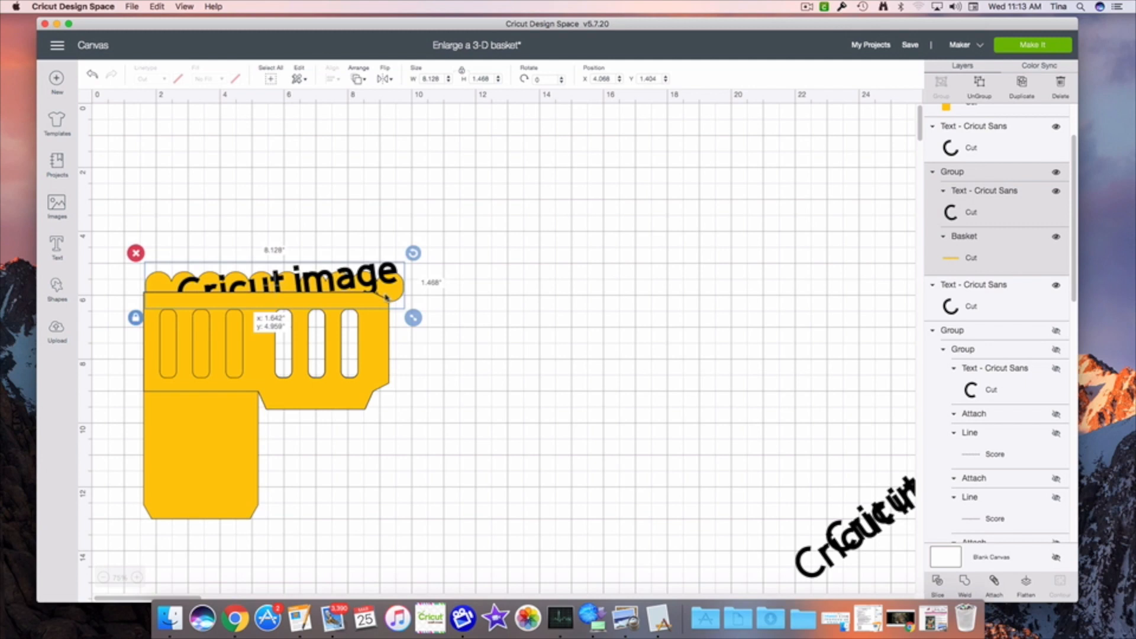
left_click_drag(386, 297, 386, 297)
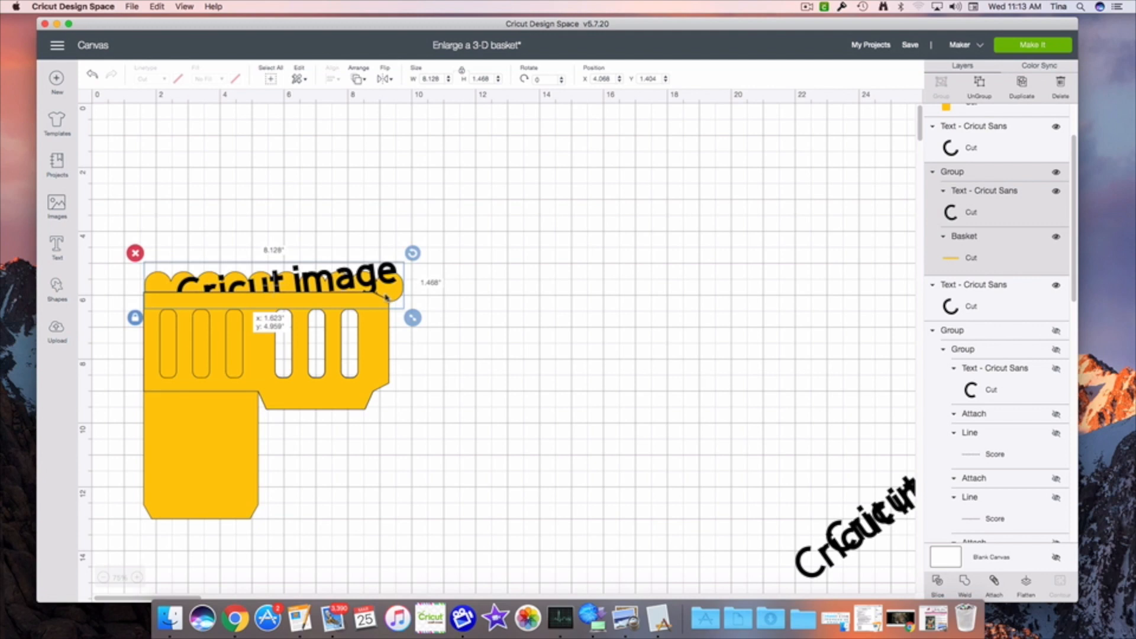
left_click_drag(386, 297, 385, 297)
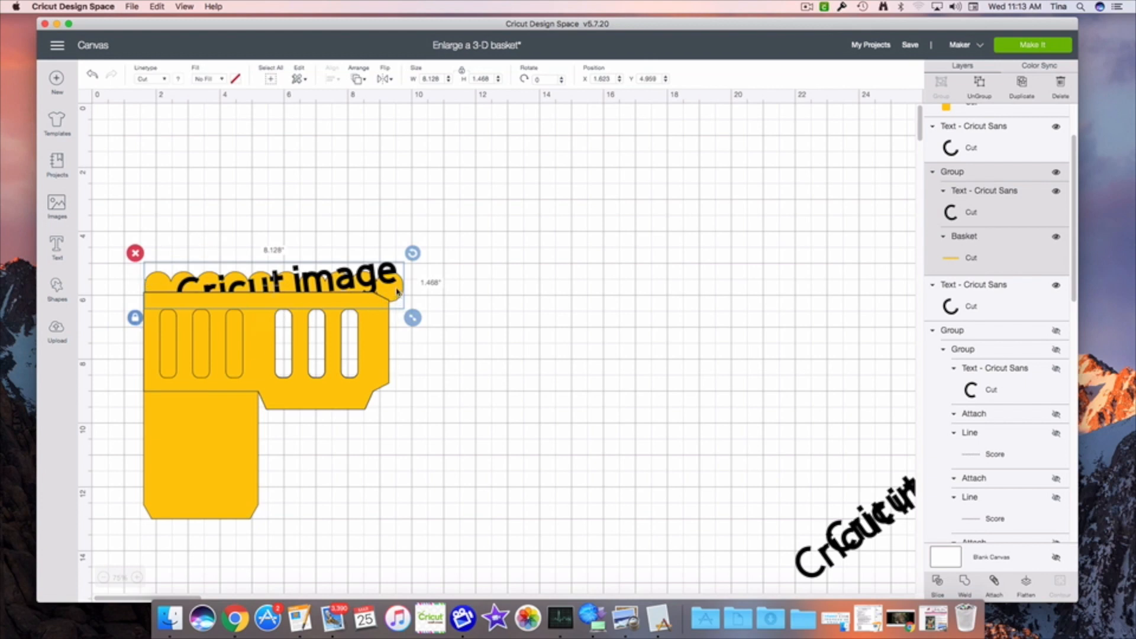
Move the handle strip clear of the basket pieces and enlarge the two stacked pieces together to about 11.7 in wide
left_click_drag(393, 278, 914, 490)
left_click_drag(144, 254, 338, 464)
left_click_drag(271, 343, 258, 182)
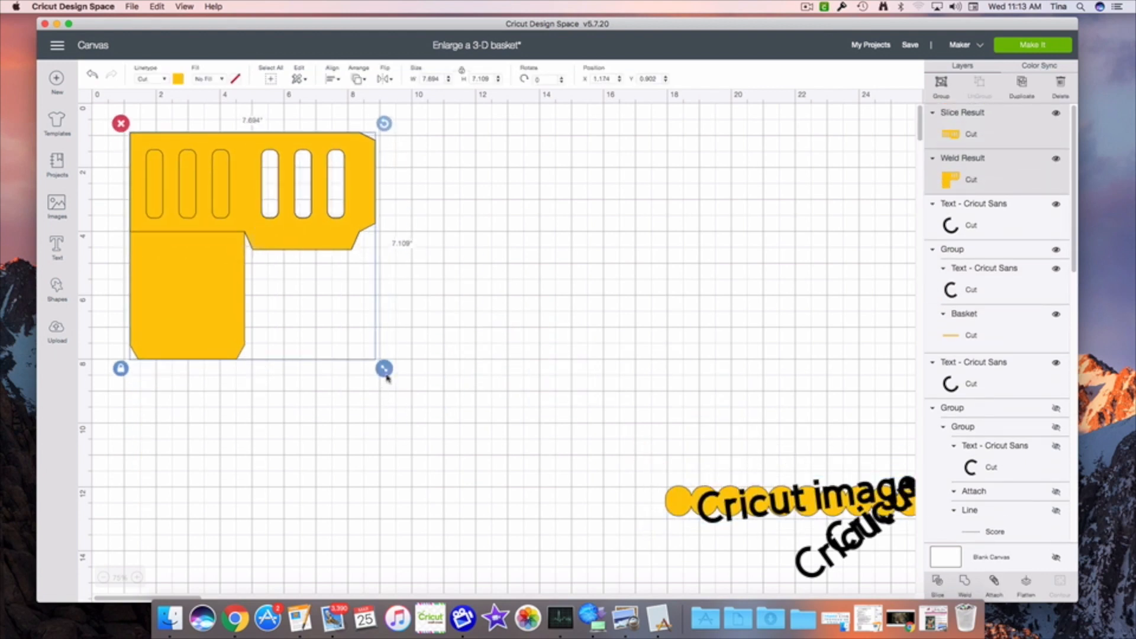
left_click_drag(384, 371, 512, 470)
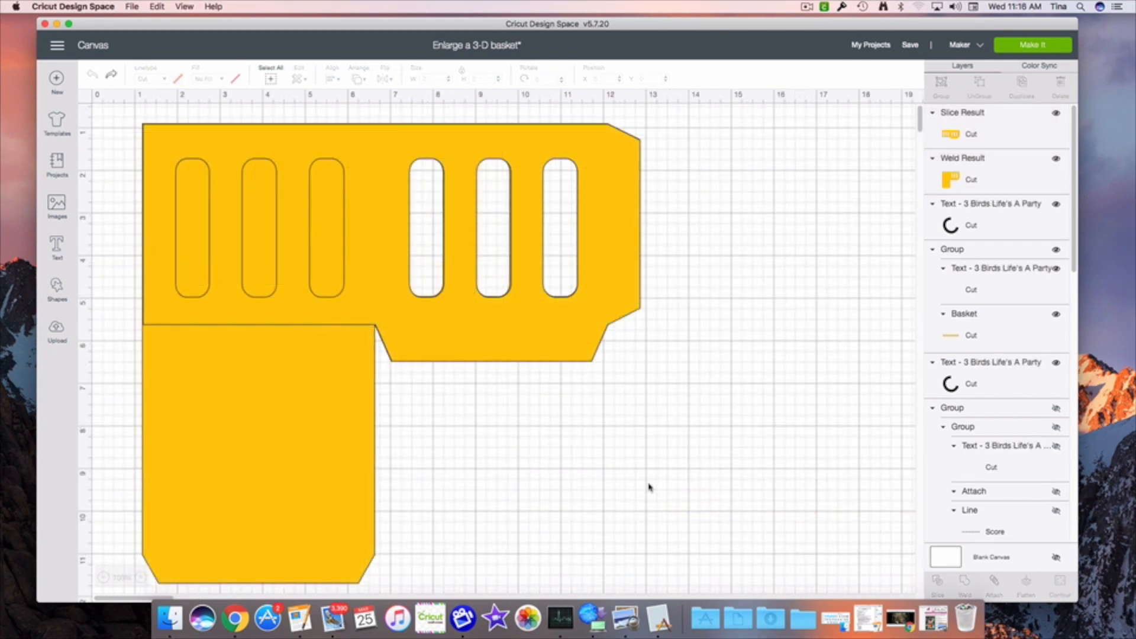
Resize both stacked basket pieces together to 11.055 in wide by 10.214 in high
left_click(562, 357)
left_click_drag(564, 358, 584, 358)
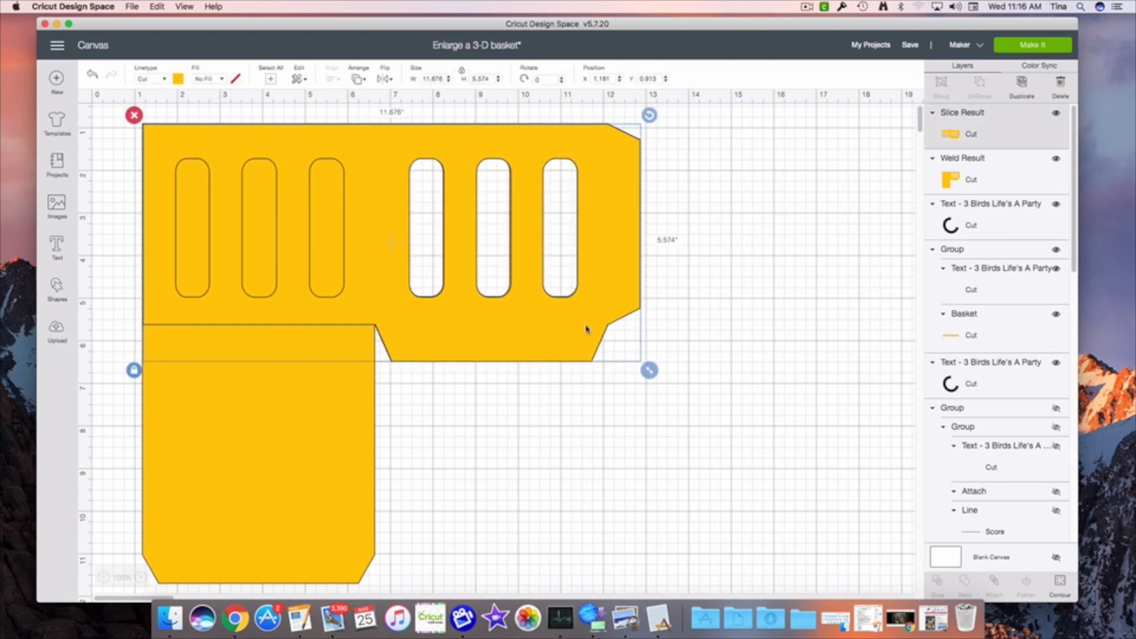
left_click(645, 541)
left_click_drag(670, 480, 272, 287)
left_click_drag(650, 588, 626, 565)
left_click_drag(625, 565, 626, 565)
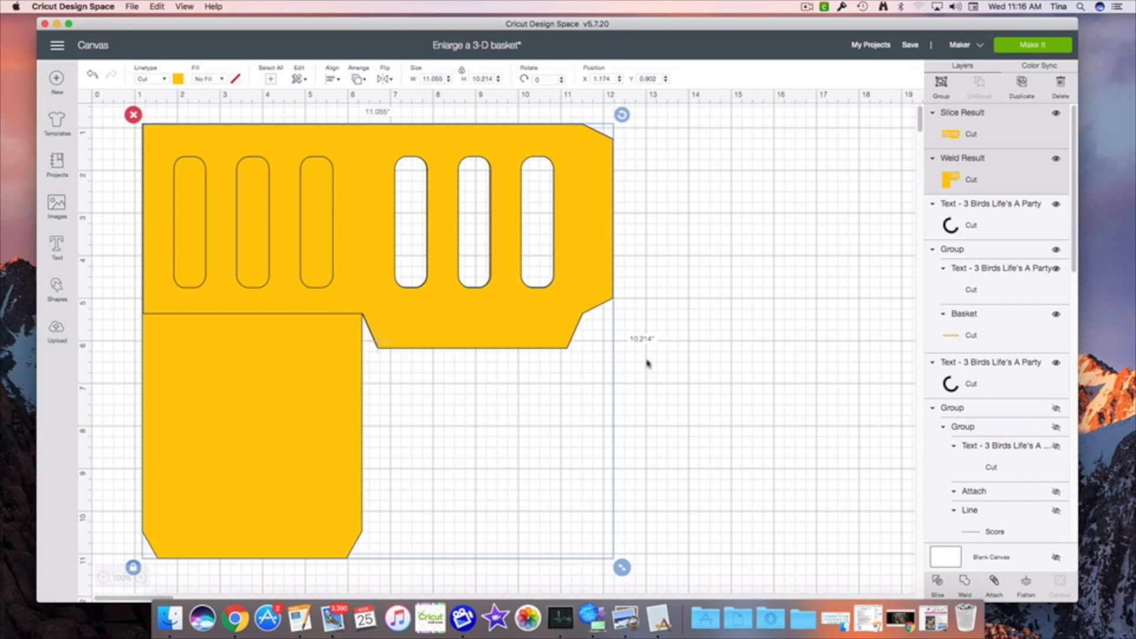
Bring the handle strip over to the L-shaped piece's lower edge, aligning its left end with the basket's left edge
scroll(702, 348, "down", 5)
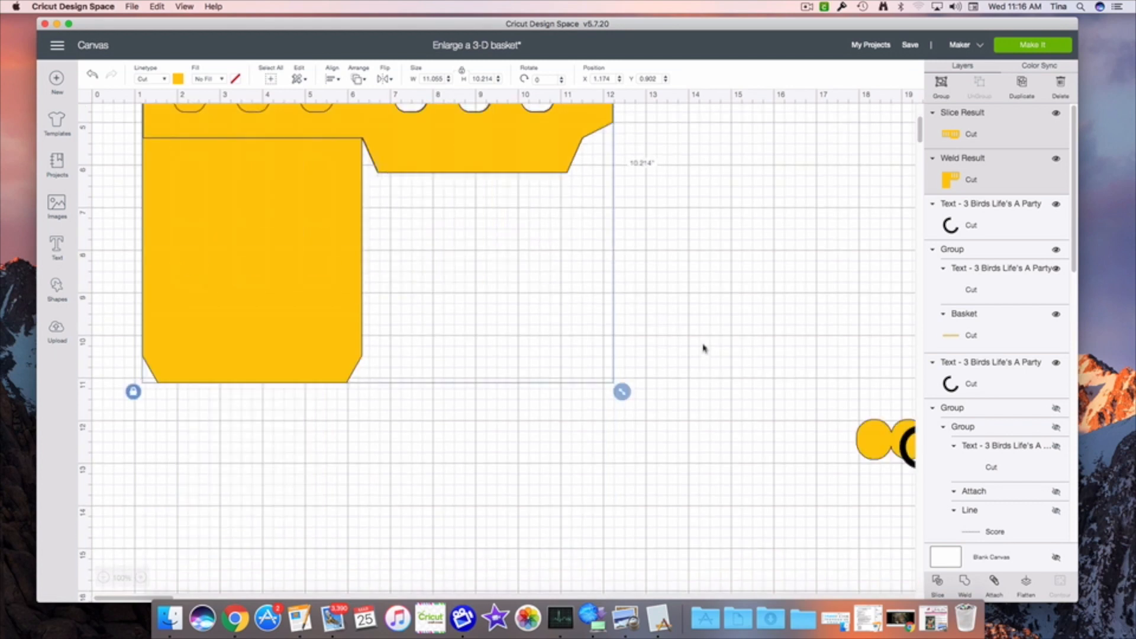
scroll(703, 349, "up", 3)
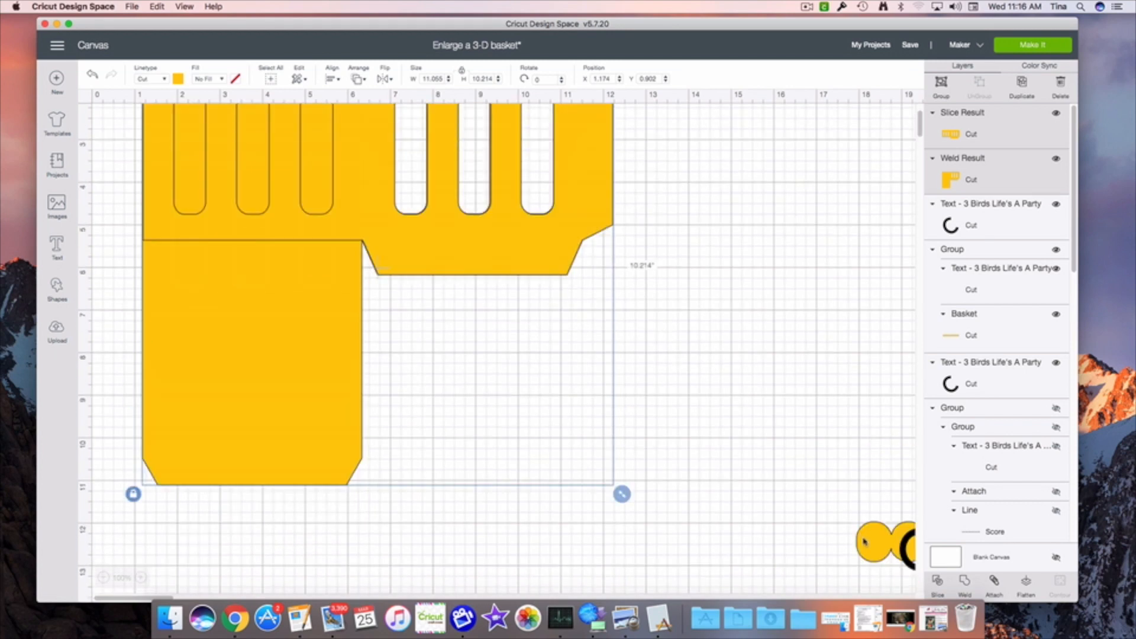
left_click_drag(864, 540, 429, 379)
scroll(452, 364, "up", 2)
mouse_move(571, 477)
left_mouse_down()
mouse_move(547, 440)
mouse_move(503, 260)
mouse_move(548, 447)
mouse_move(573, 478)
left_mouse_up()
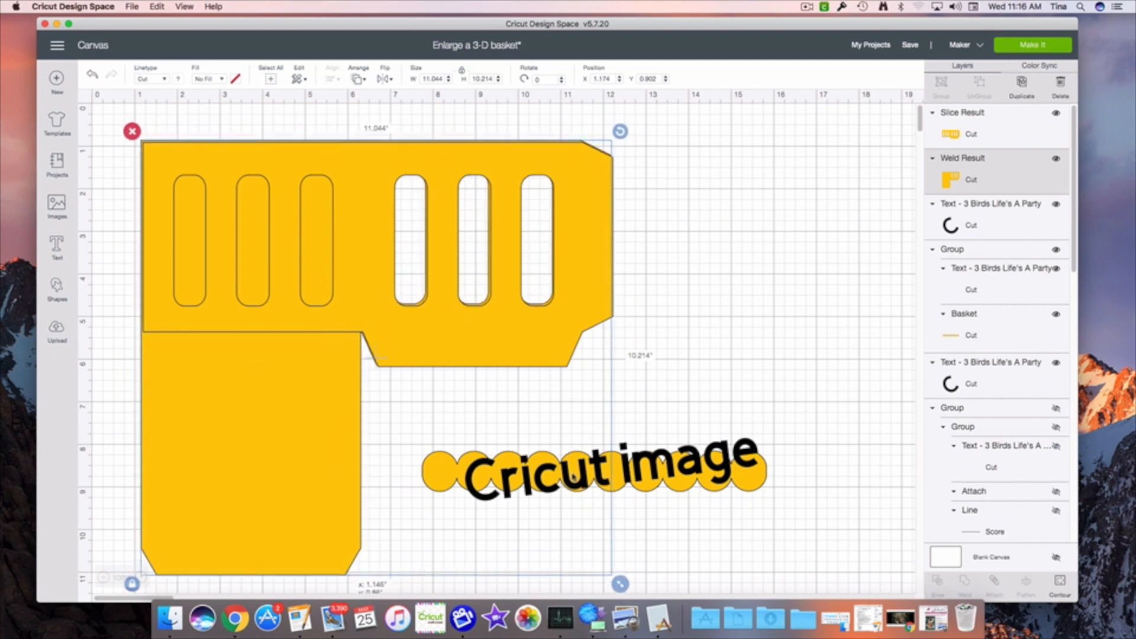
left_click(717, 484)
left_click_drag(717, 484, 441, 586)
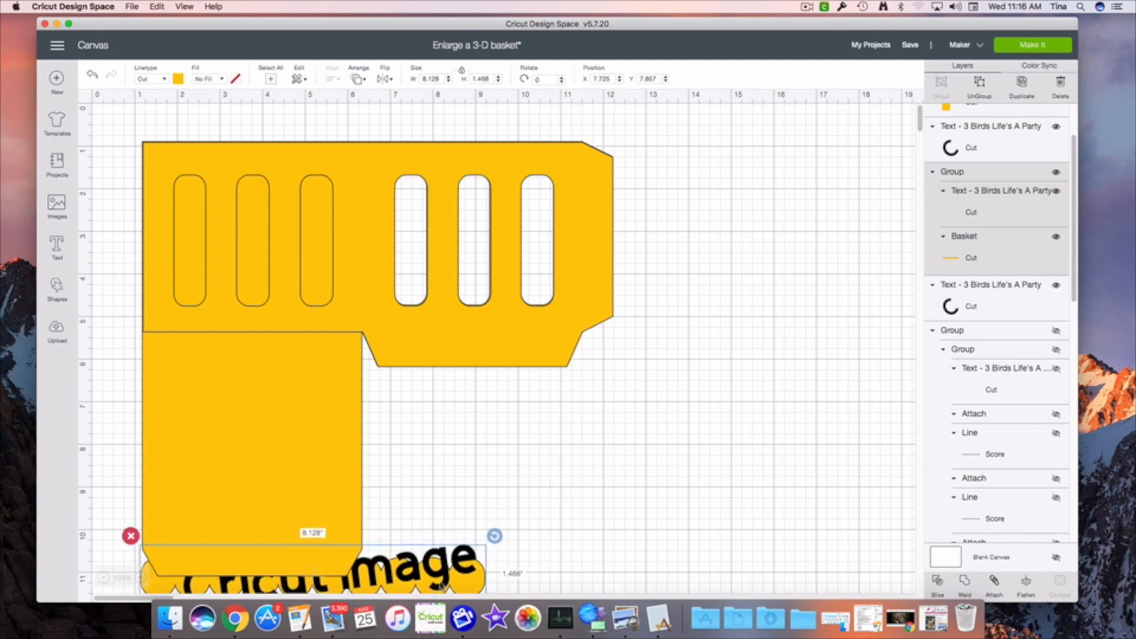
Unlock the handle strip's proportions as needed and lengthen it to 11.475 in wide by 1.538 in high
scroll(588, 480, "down", 5)
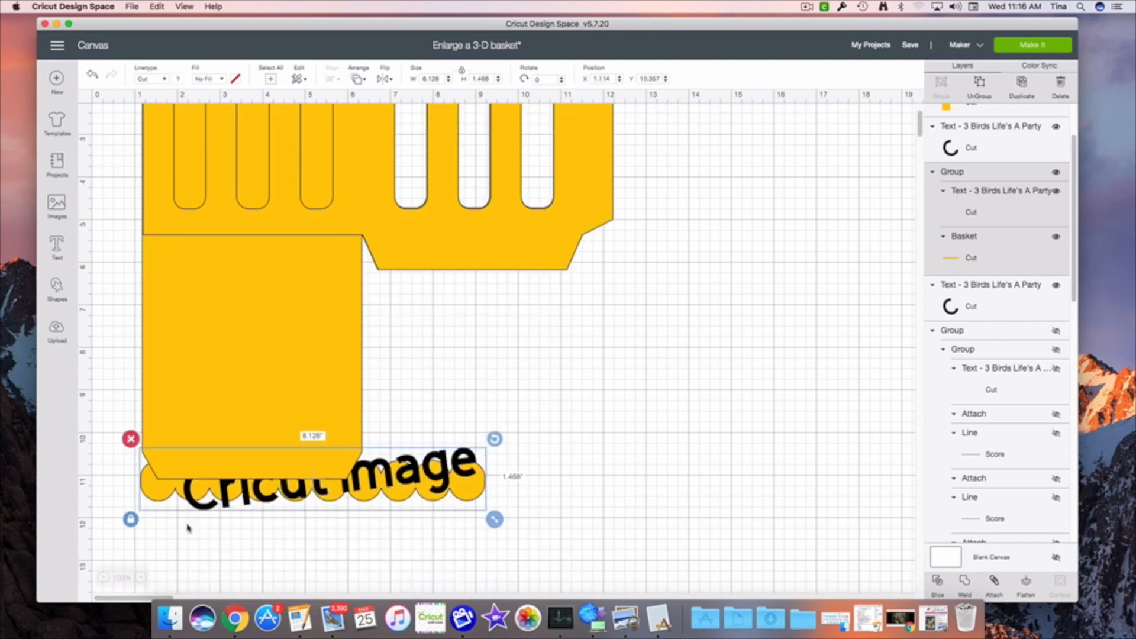
left_click_drag(500, 521, 514, 539)
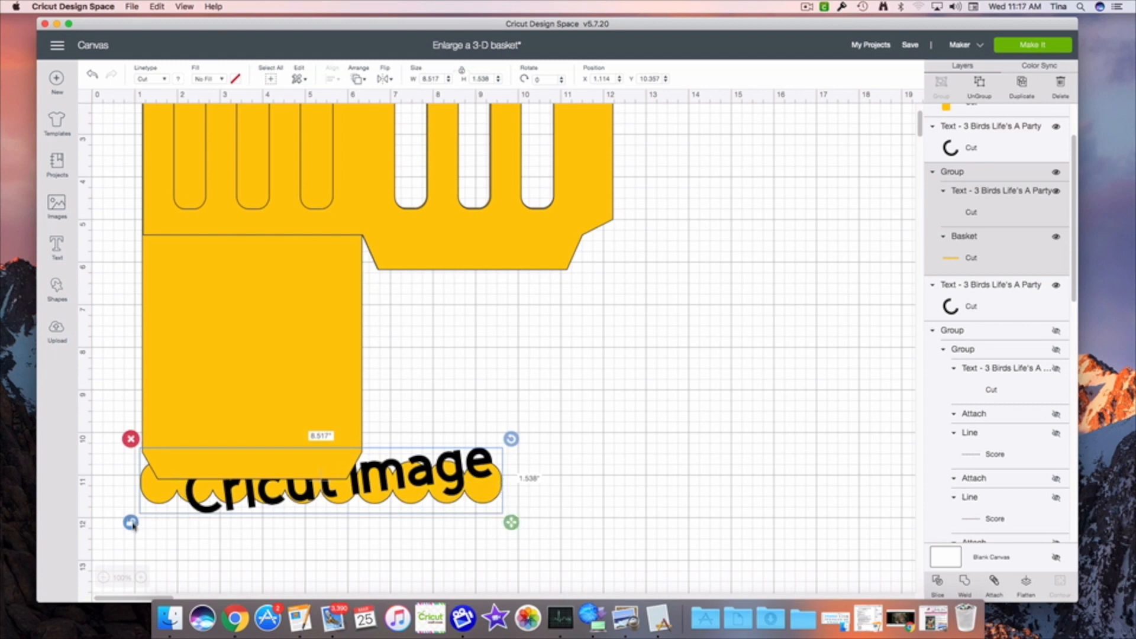
left_click_drag(511, 523, 614, 523)
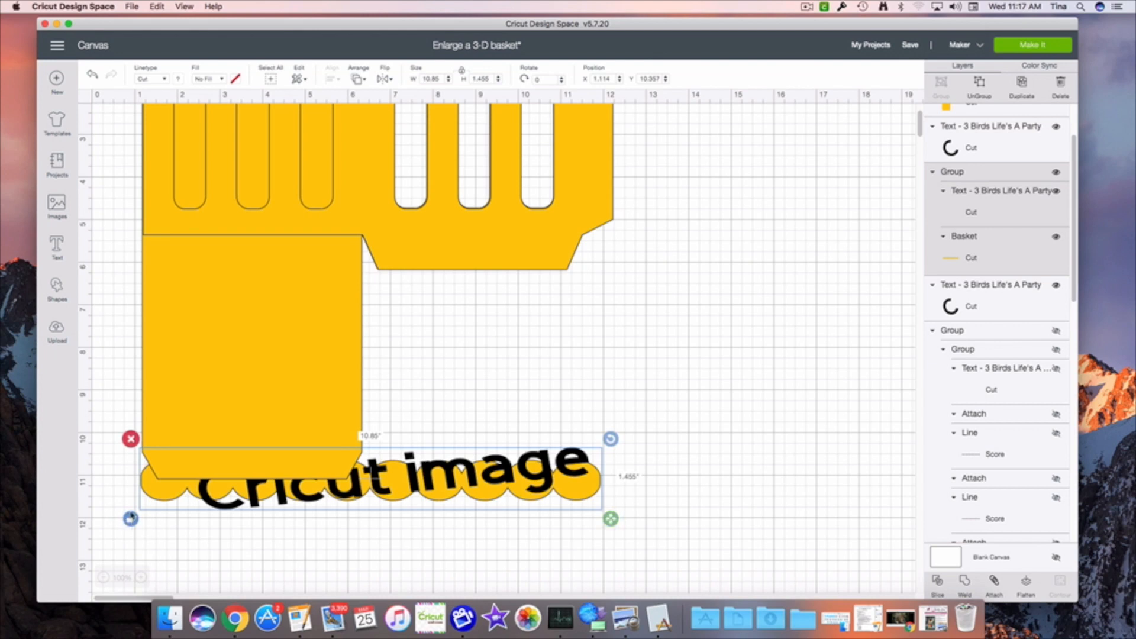
left_click_drag(614, 524, 640, 527)
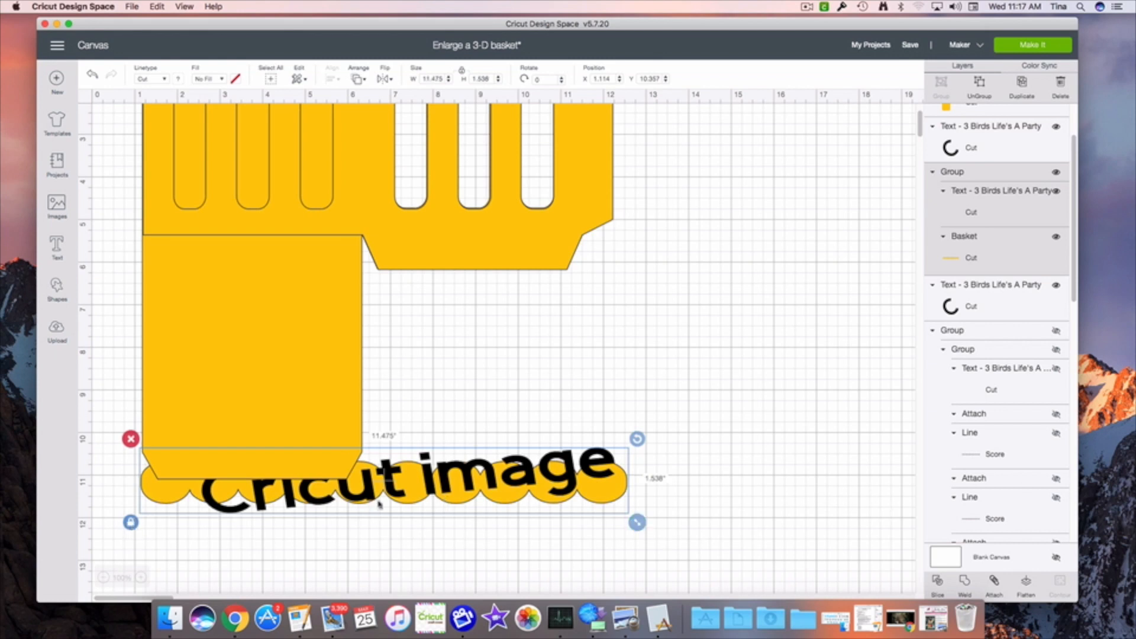
mouse_move(418, 483)
left_mouse_down()
mouse_move(543, 344)
mouse_move(401, 439)
mouse_move(399, 481)
mouse_move(419, 485)
left_mouse_up()
Unstack the six-slot piece to sit beside the L-shaped piece with a small gap, and place the handle strip beneath it
left_click_drag(602, 497, 848, 388)
scroll(704, 476, "up", 3)
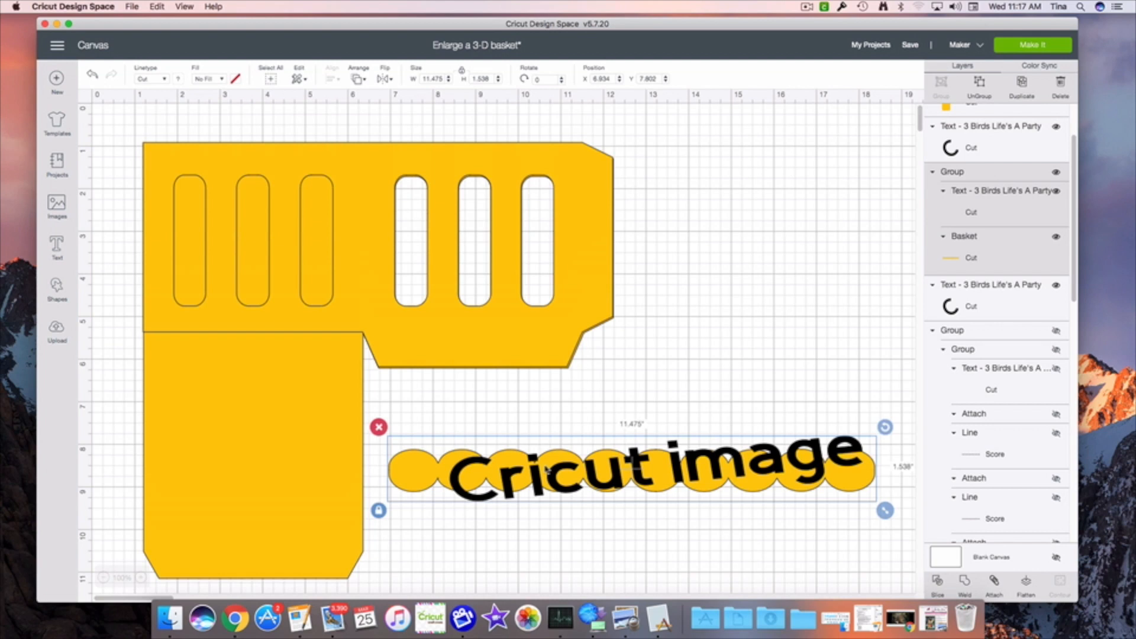
left_click_drag(520, 352, 896, 369)
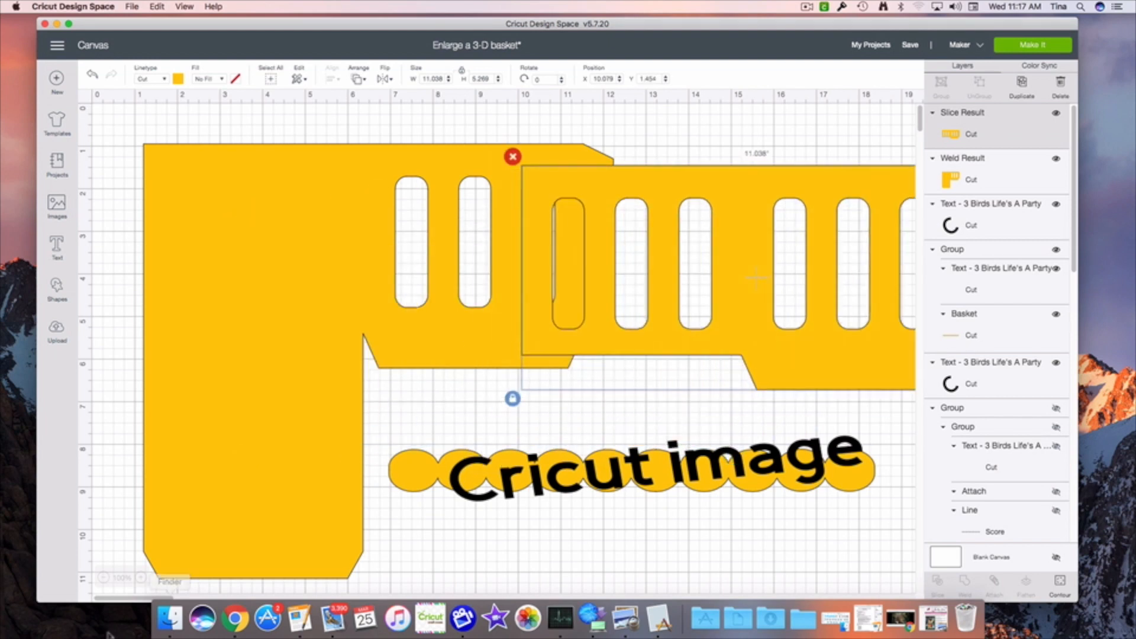
left_click(103, 578)
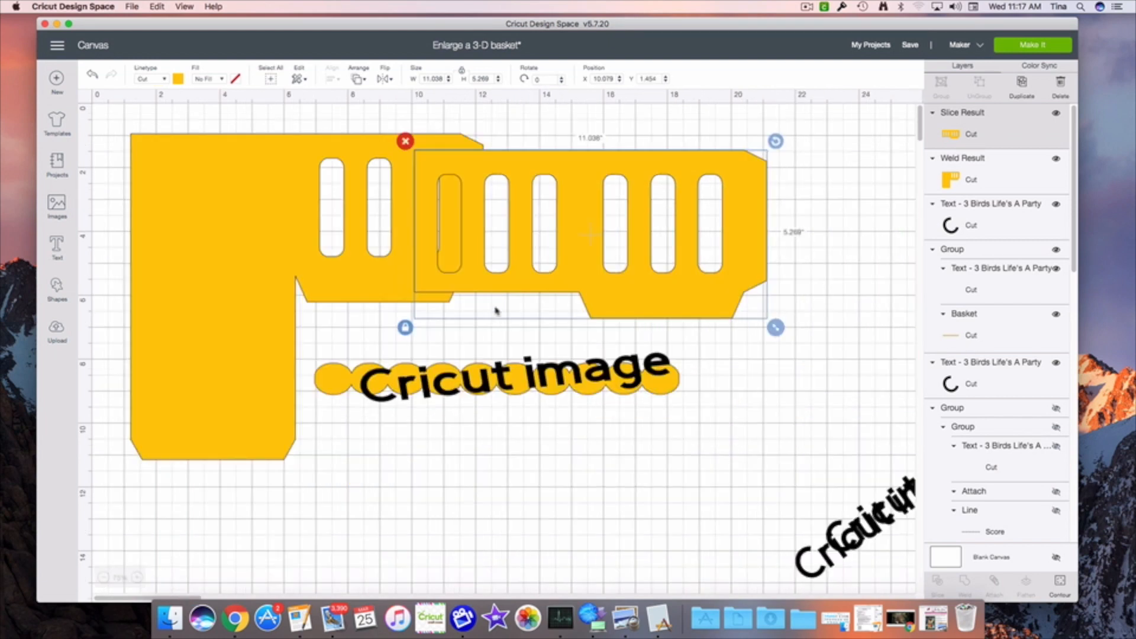
left_click_drag(542, 283, 589, 267)
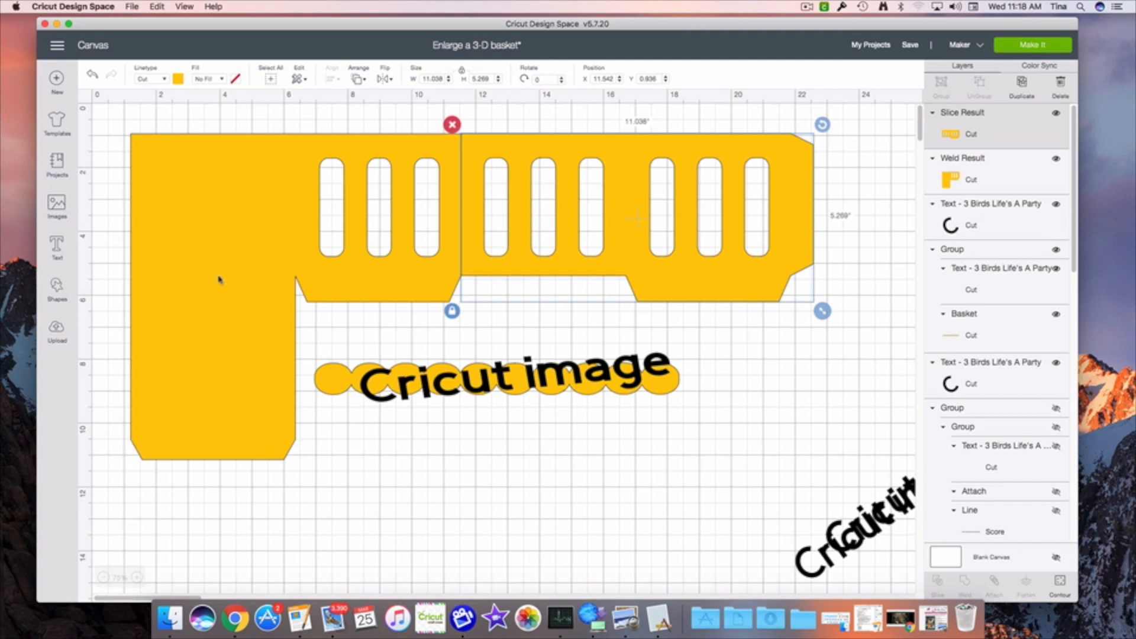
left_click_drag(588, 264, 637, 262)
left_click_drag(580, 377, 777, 371)
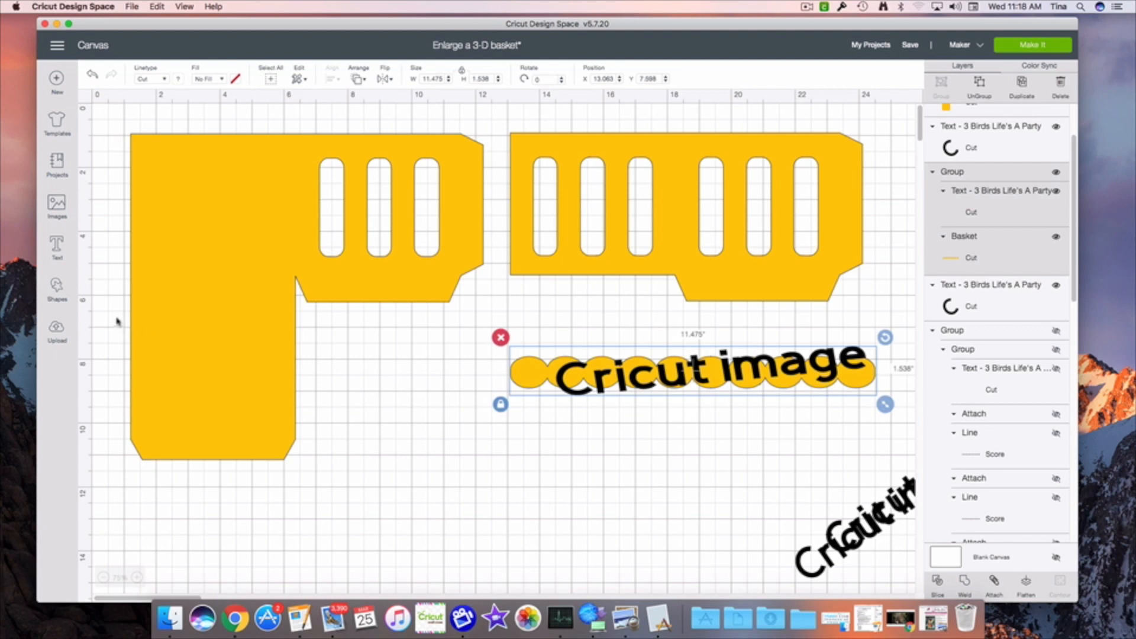
Add a vertical 4.5 in score line to the L-shaped piece along the fold above its inner corner, at X 6.352
left_click(59, 296)
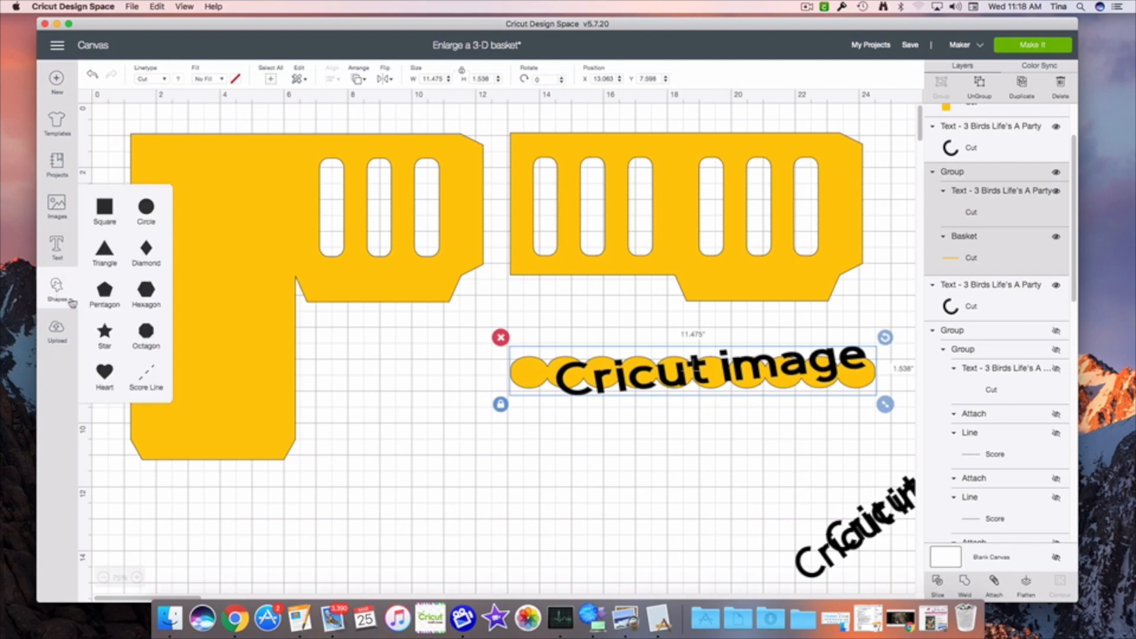
left_click(147, 384)
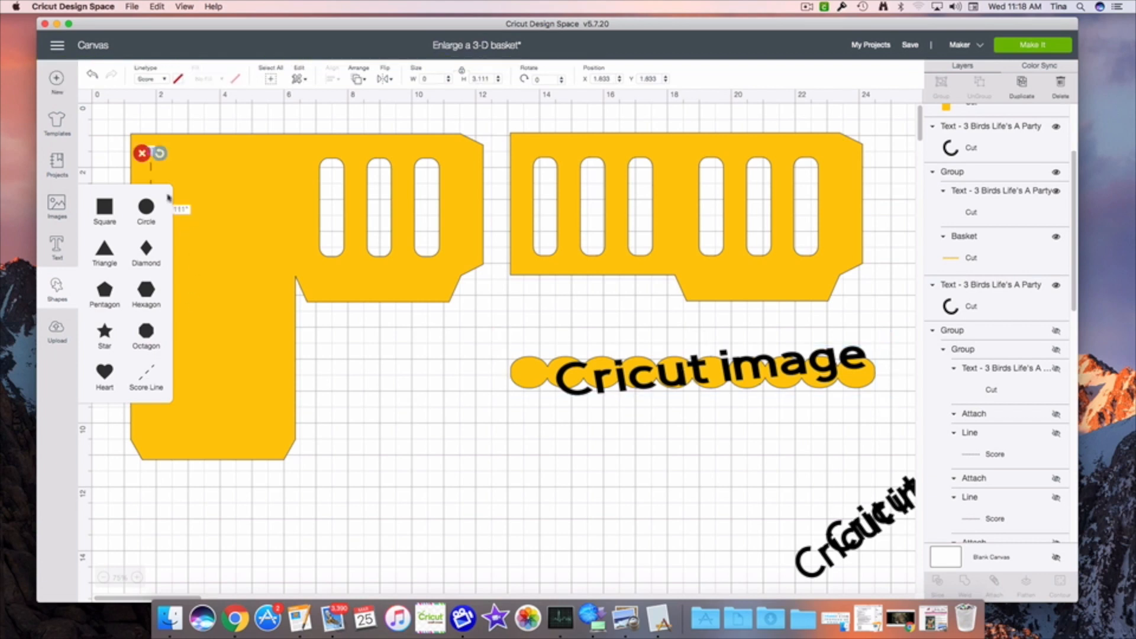
left_click_drag(152, 168, 296, 239)
mouse_move(303, 287)
left_mouse_down()
mouse_move(323, 376)
mouse_move(296, 333)
mouse_move(296, 298)
mouse_move(306, 306)
mouse_move(309, 290)
left_mouse_up()
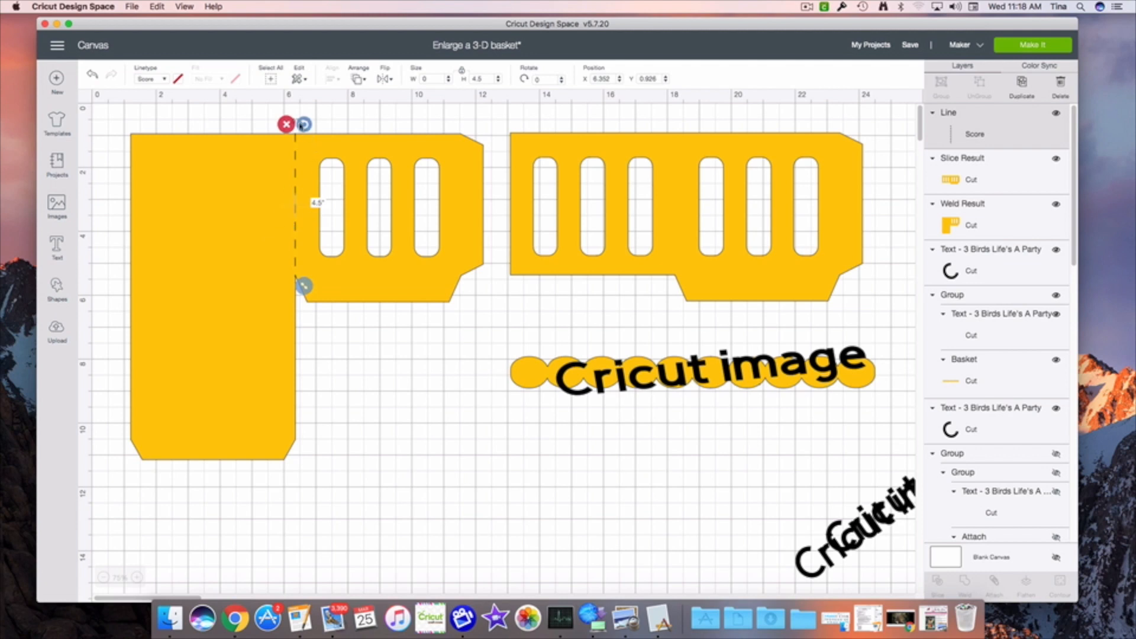
Duplicate the vertical 4.5 in score line four times
left_click(1021, 83)
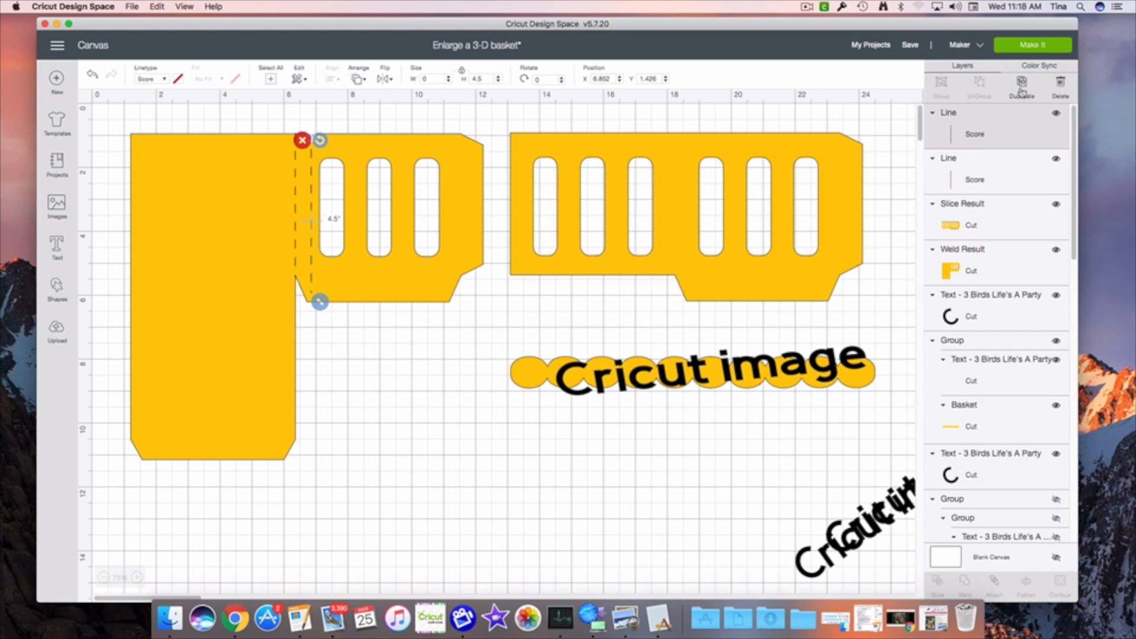
left_click(1021, 87)
left_click(1021, 88)
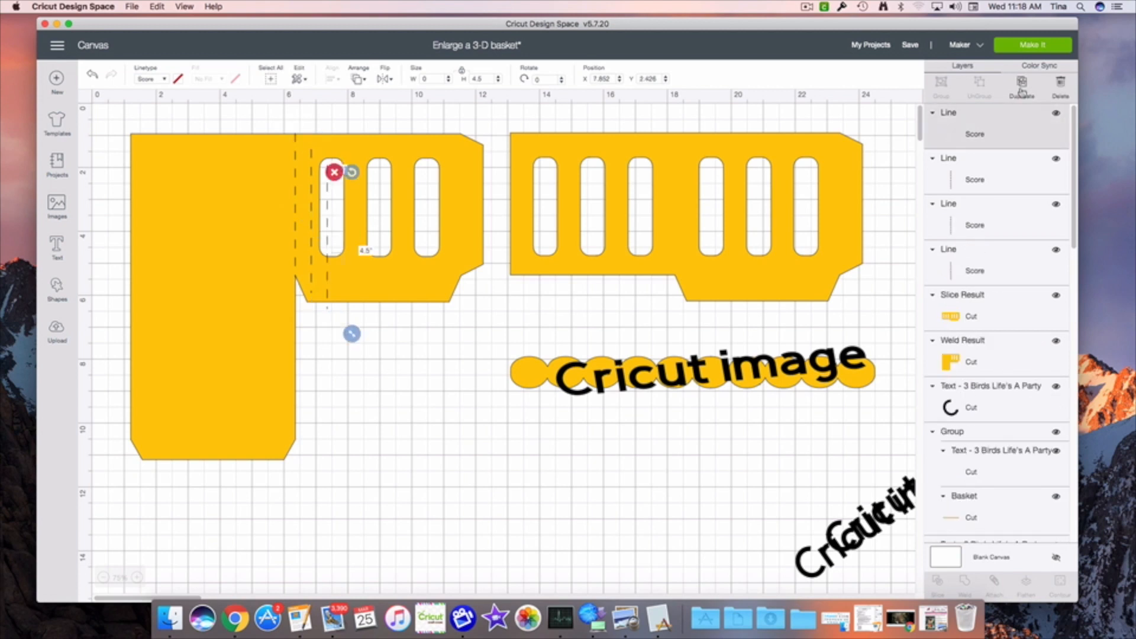
left_click(1021, 87)
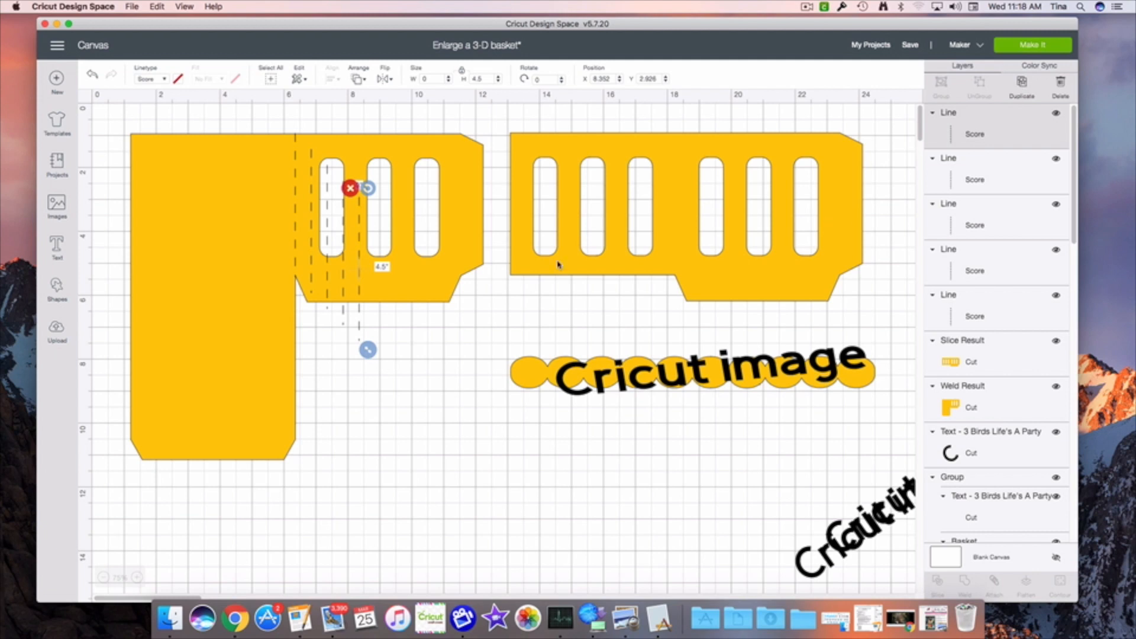
Place three score line copies on the six-slot piece's side-flap and middle folds and on the L-shaped piece's side-flap fold
left_click_drag(359, 331, 841, 267)
left_click_drag(345, 325, 677, 275)
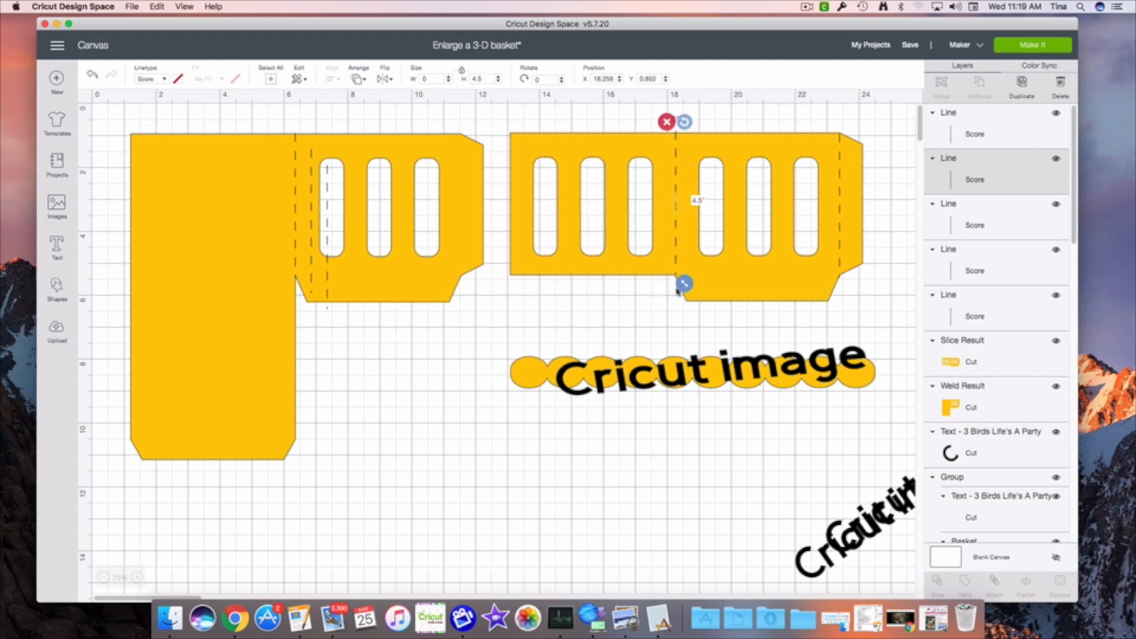
left_click_drag(328, 310, 462, 278)
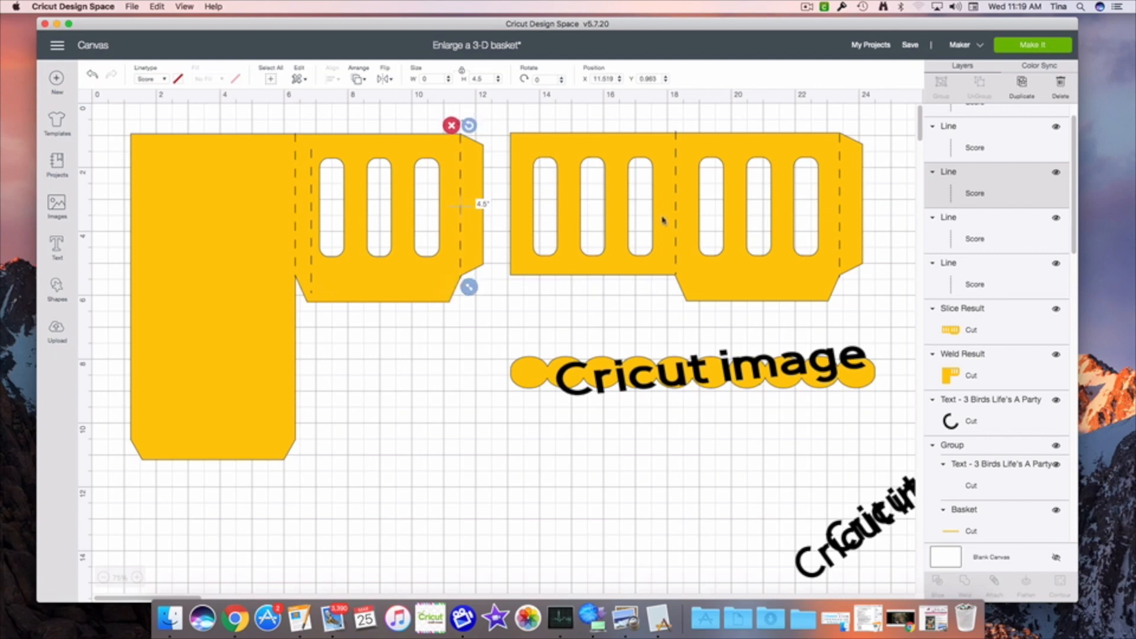
Rotate the remaining score line copy 90° and lay it along the fold of the L-shaped piece's bottom flap, lengthened to 5.056 in
left_click_drag(312, 251, 396, 469)
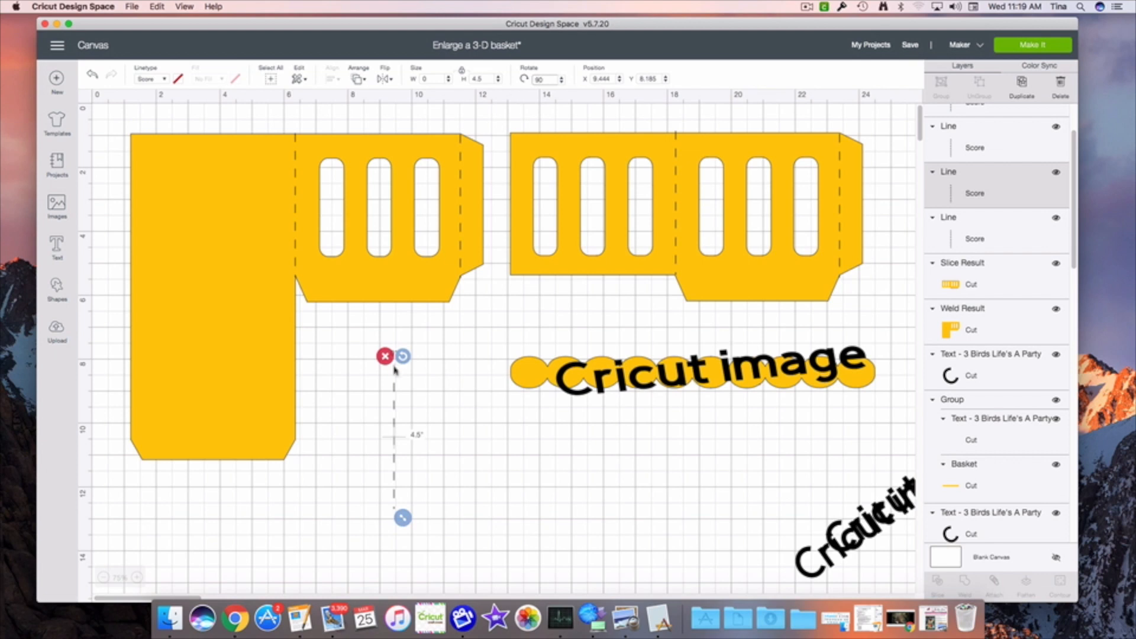
left_click_drag(394, 368, 475, 428)
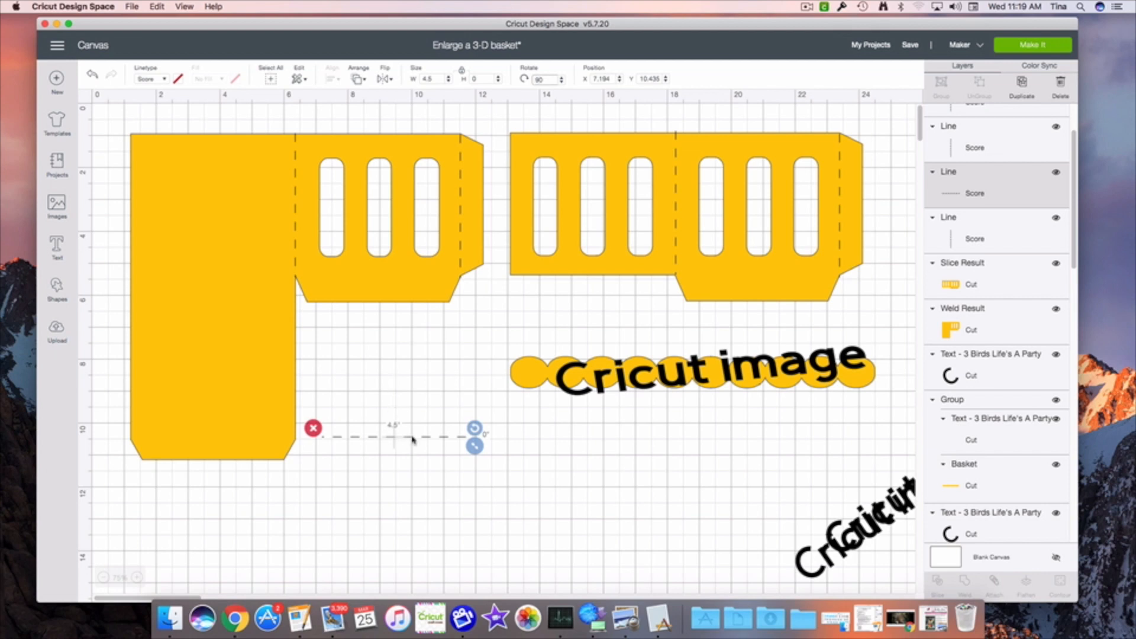
left_click_drag(410, 439, 307, 454)
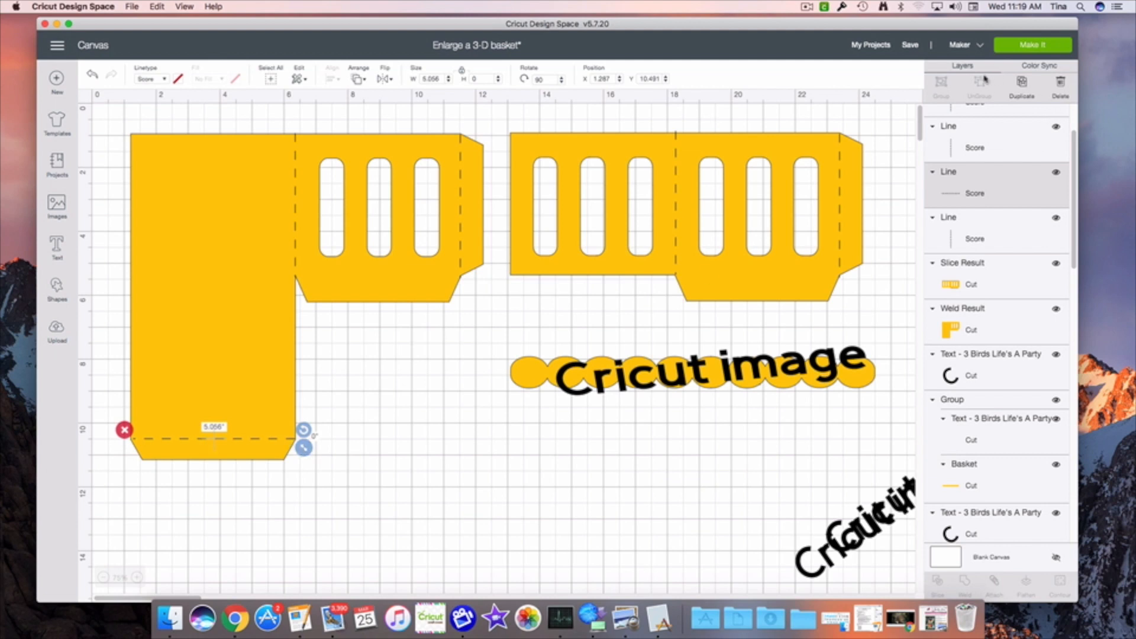
Duplicate the horizontal score line twice, placing the copies on the flap folds below the three-slot panel and the six-slot piece
left_click(1022, 96)
left_click_drag(301, 456, 456, 276)
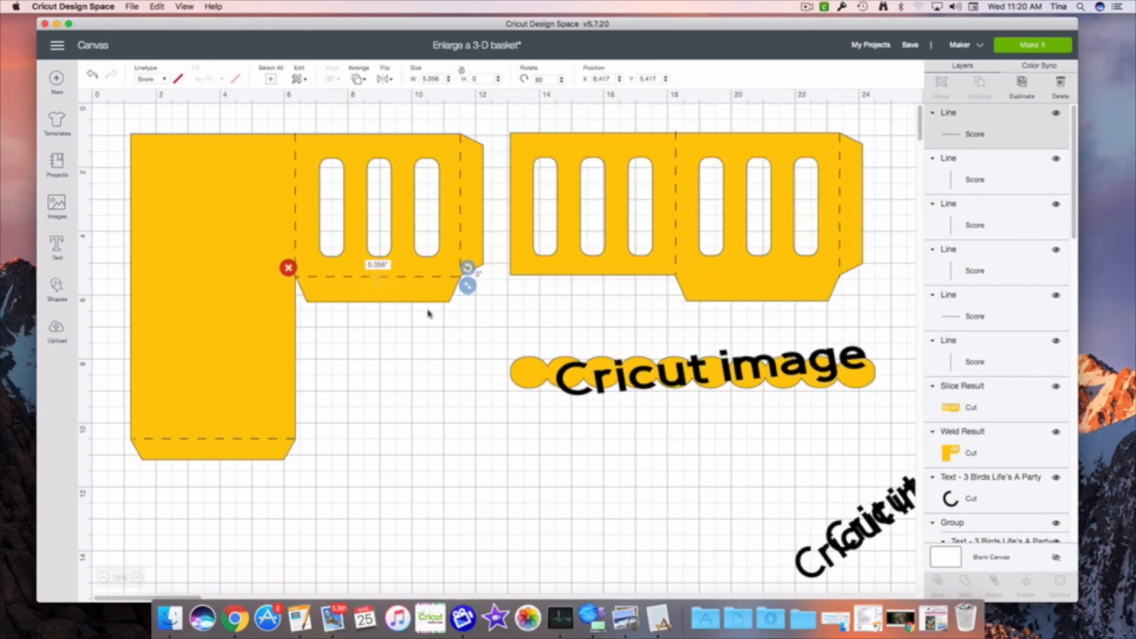
left_click(1022, 95)
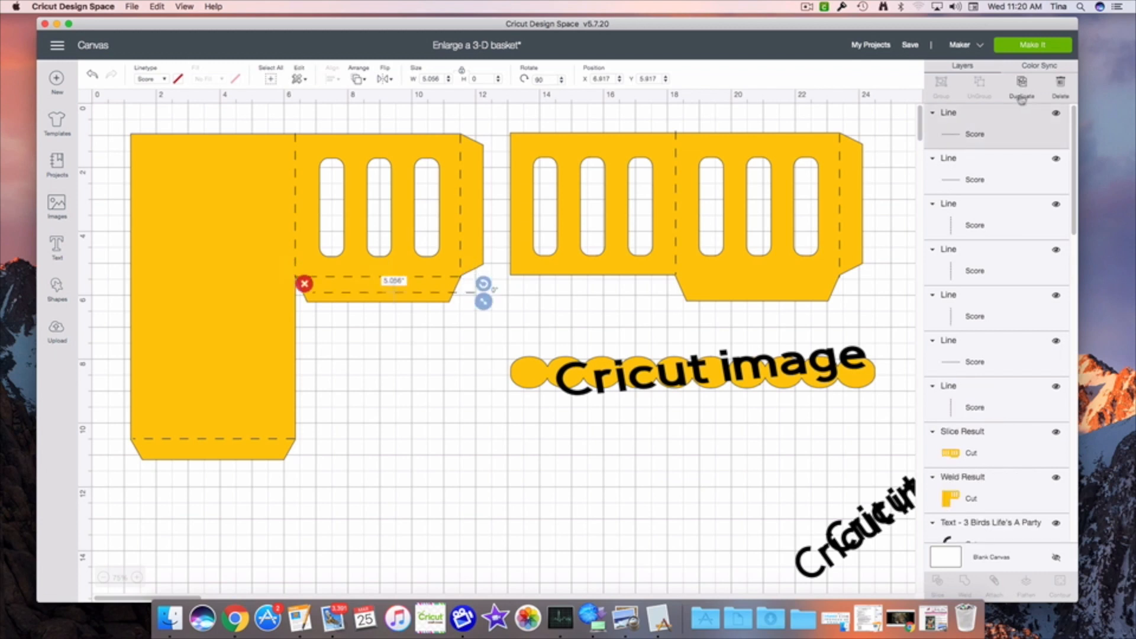
left_click_drag(468, 295, 830, 277)
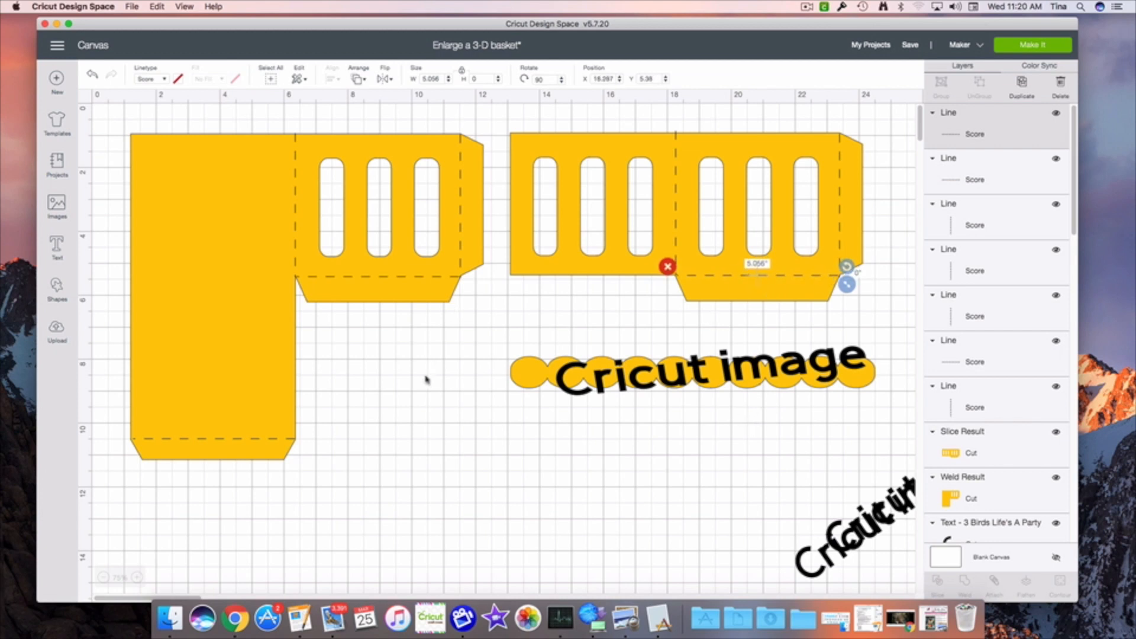
left_click(317, 489)
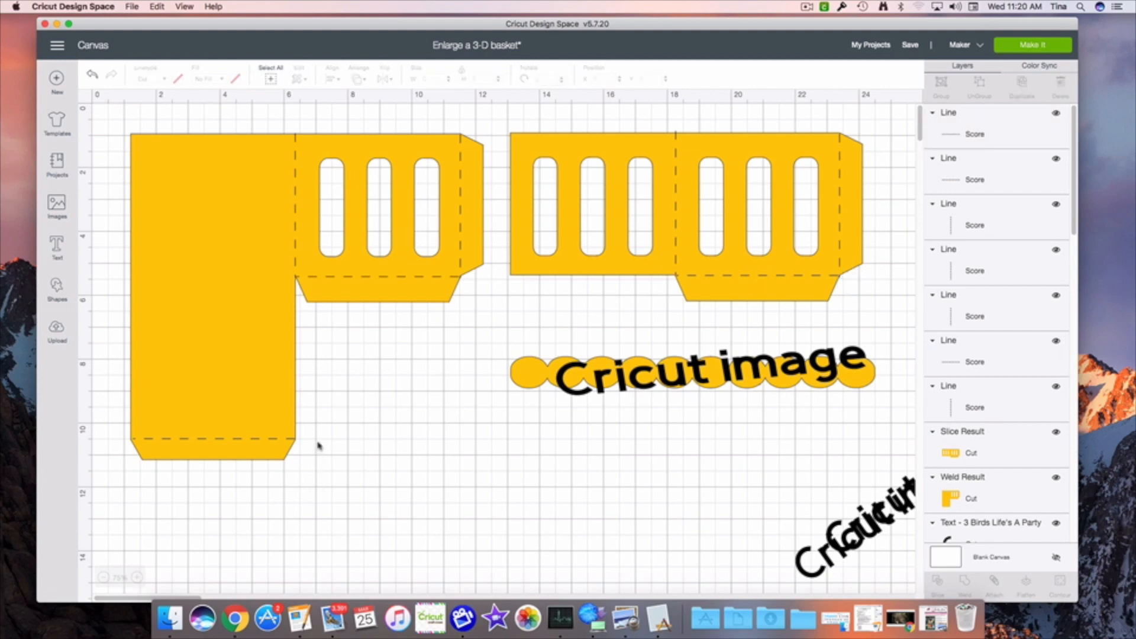
Select the L-shaped piece together with its four score lines and attach them
left_click(315, 459)
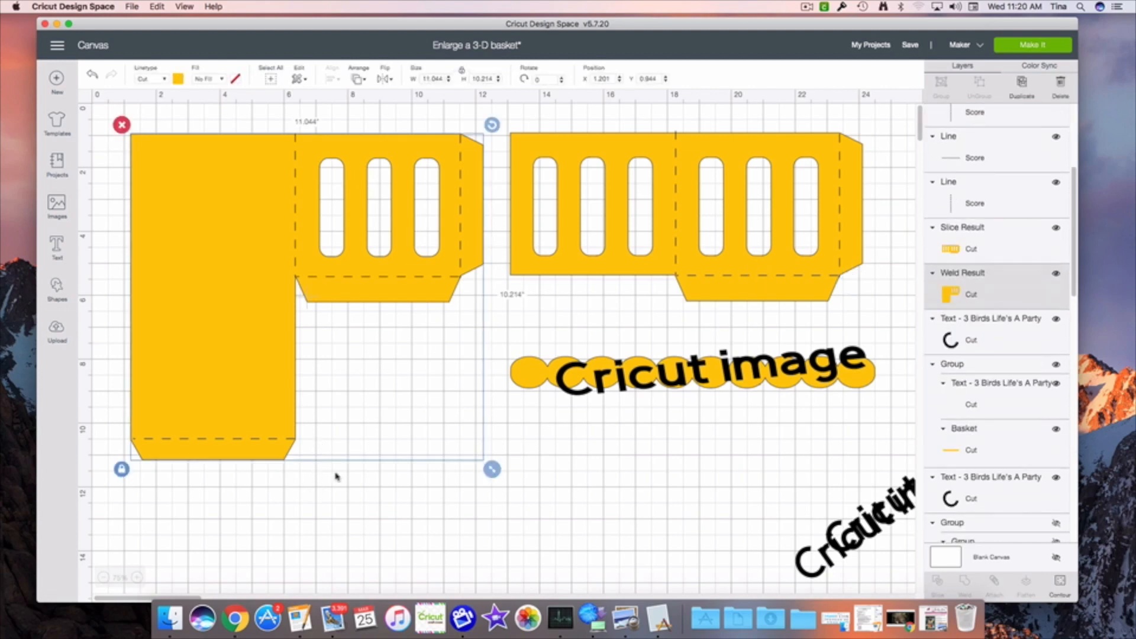
left_click(335, 477)
left_click_drag(318, 503, 260, 383)
left_click_drag(117, 128, 475, 471)
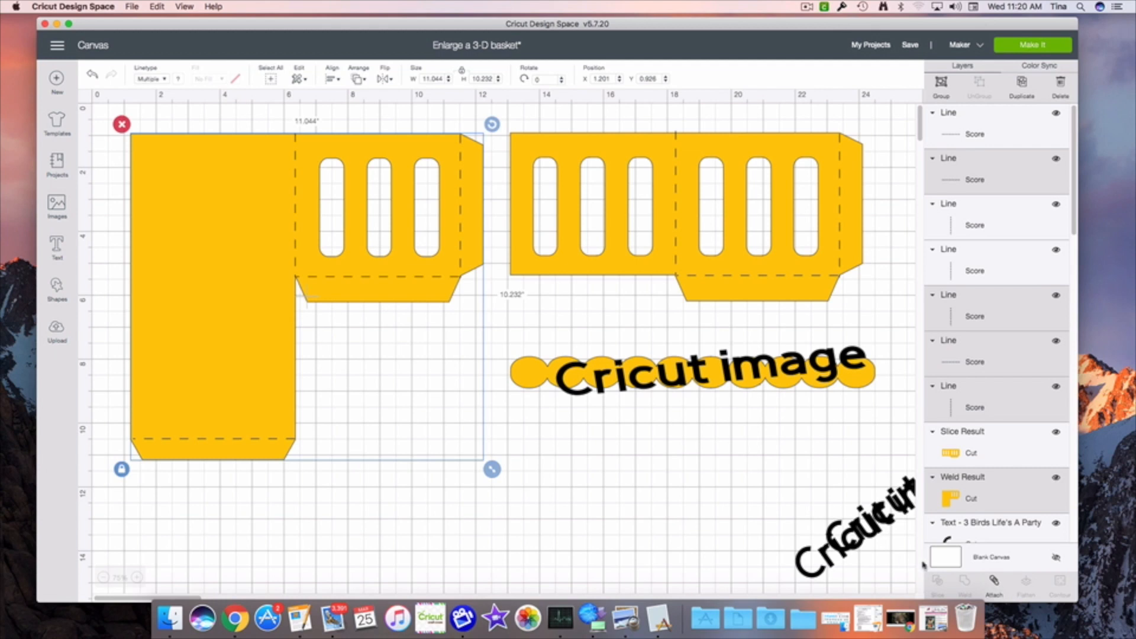
left_click(994, 589)
Move the handle strip down out of the way and attach the six-slot piece to its three score lines
left_click_drag(755, 382, 791, 552)
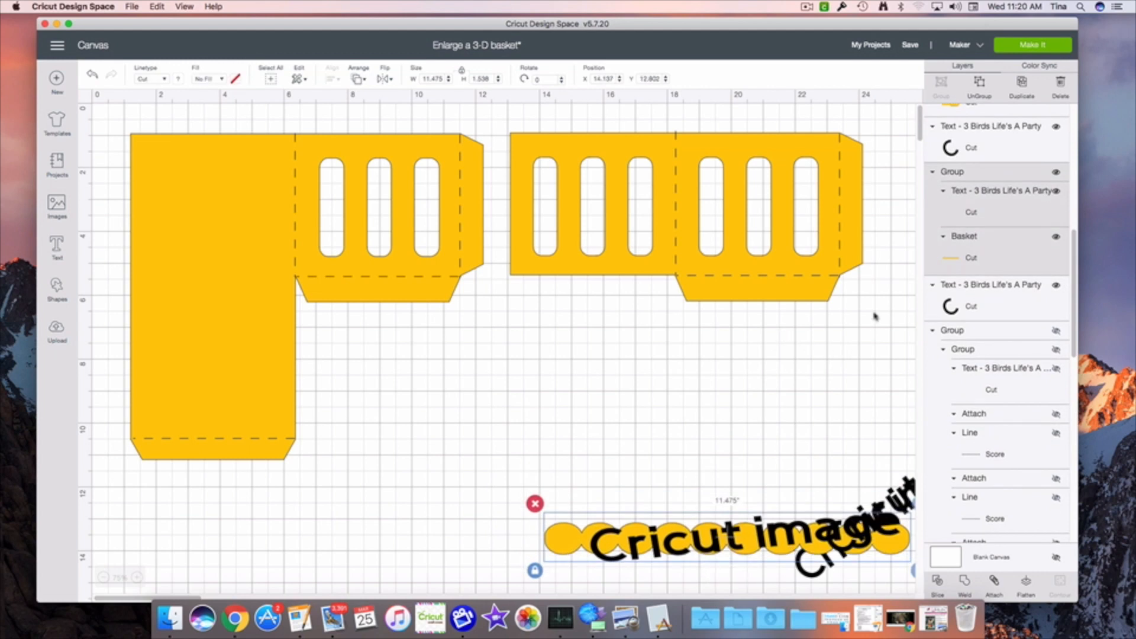
left_click_drag(881, 304, 553, 123)
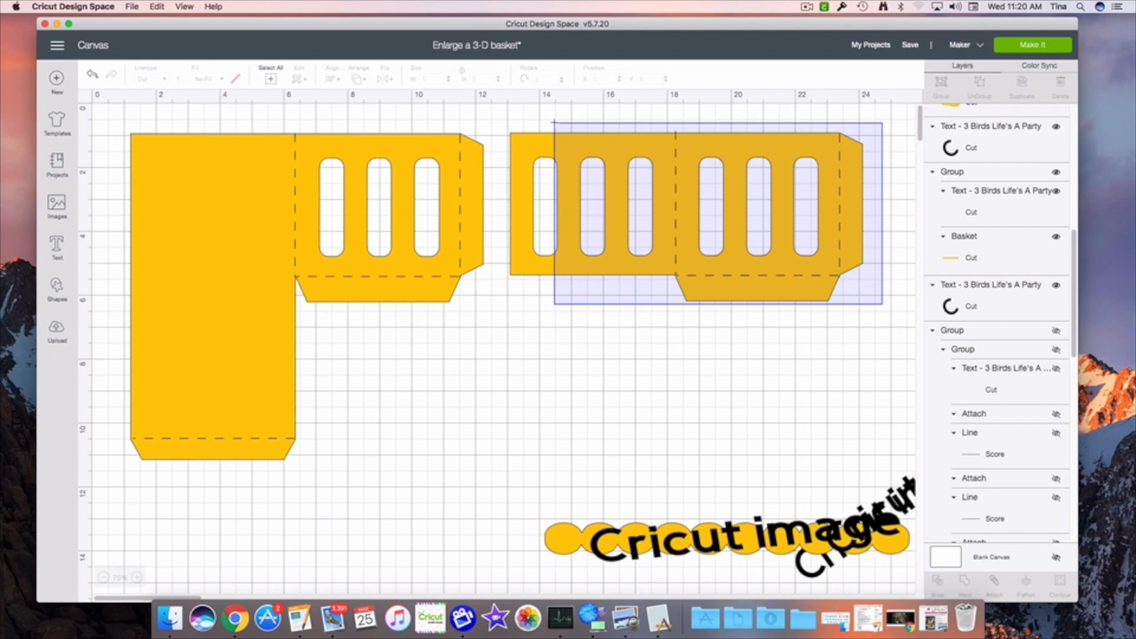
left_click_drag(553, 122, 552, 122)
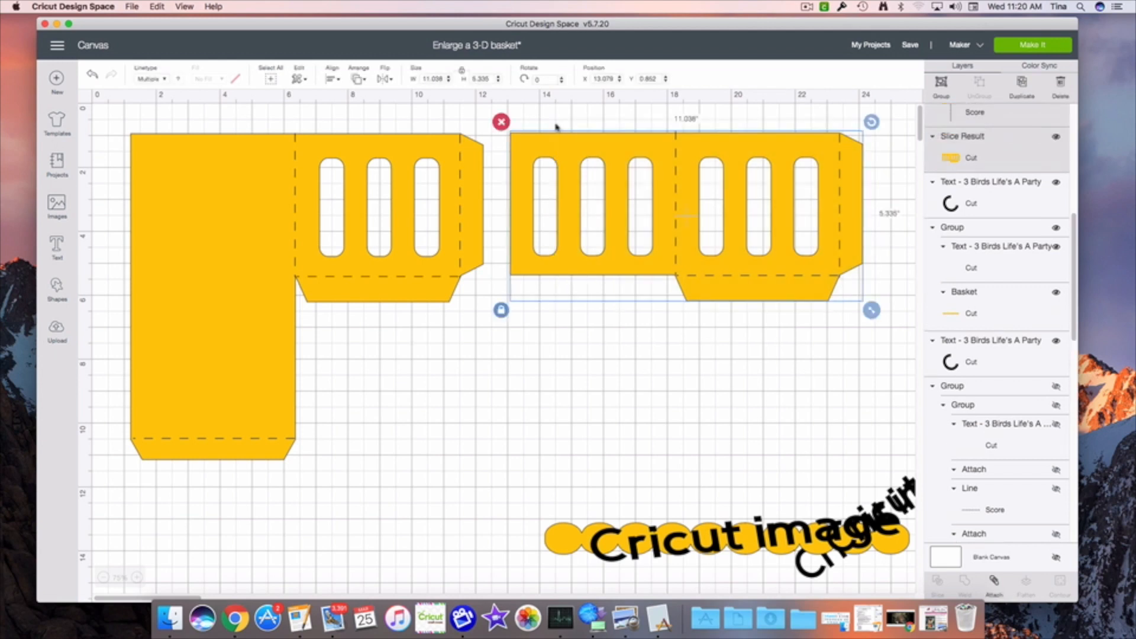
left_click(994, 583)
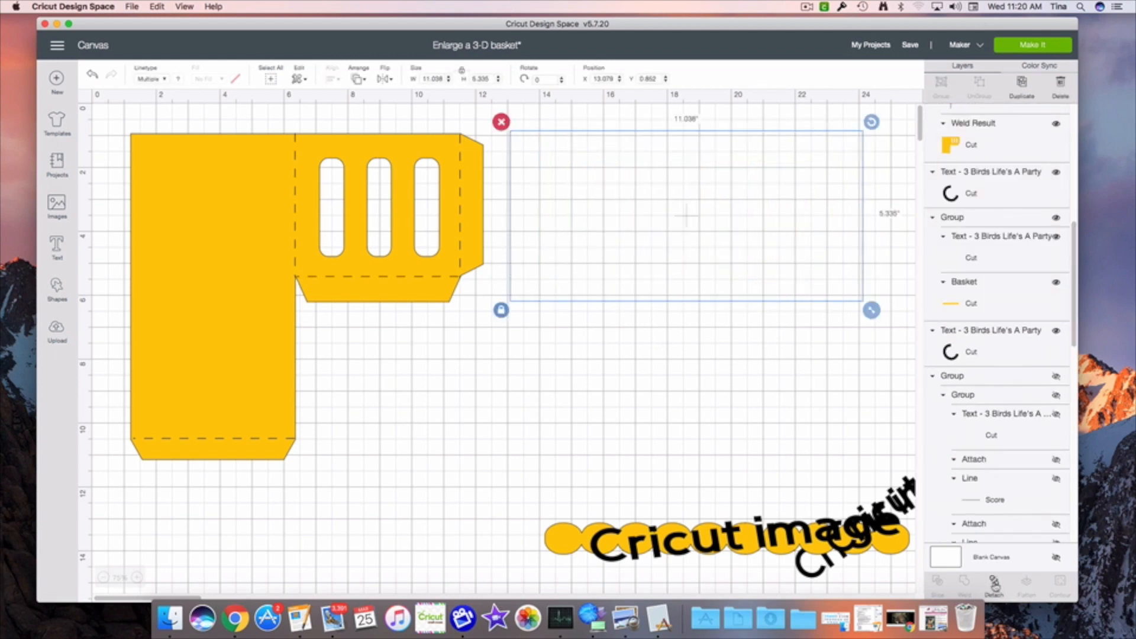
Preview the cutting mats to examine how both basket pieces and the handle are laid out, and return to the canvas
left_click(1025, 50)
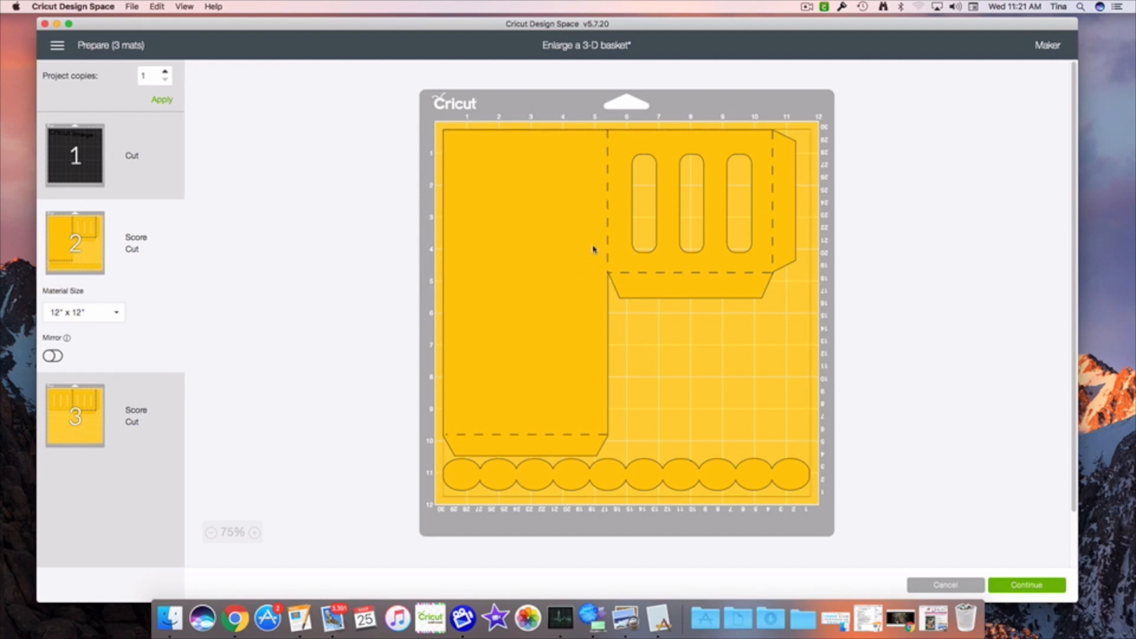
left_click(93, 424)
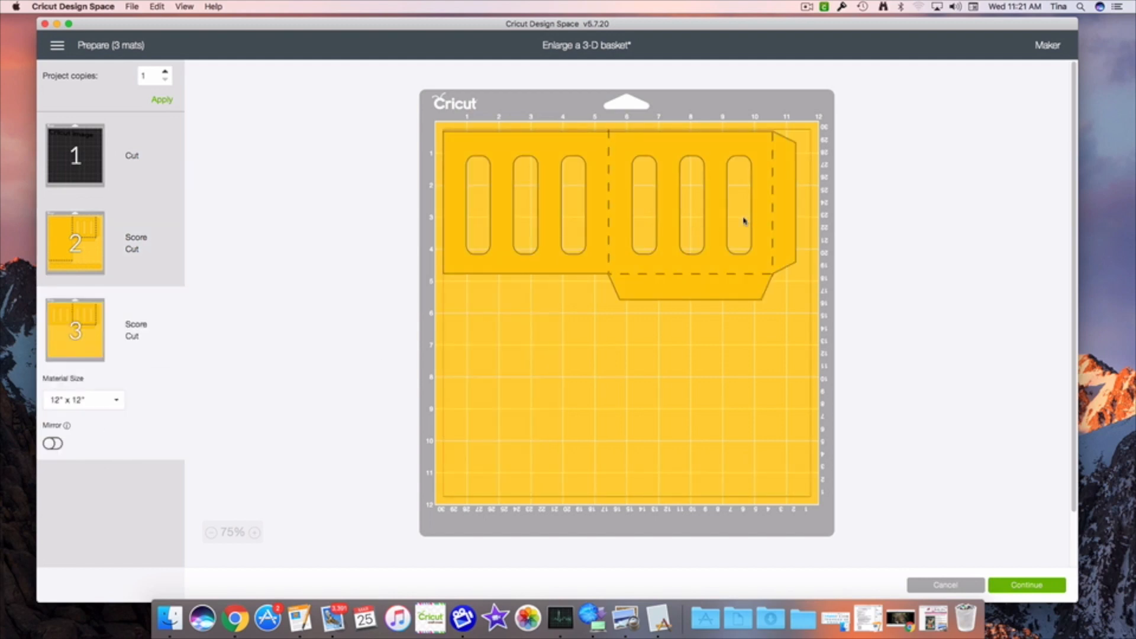
left_click(938, 586)
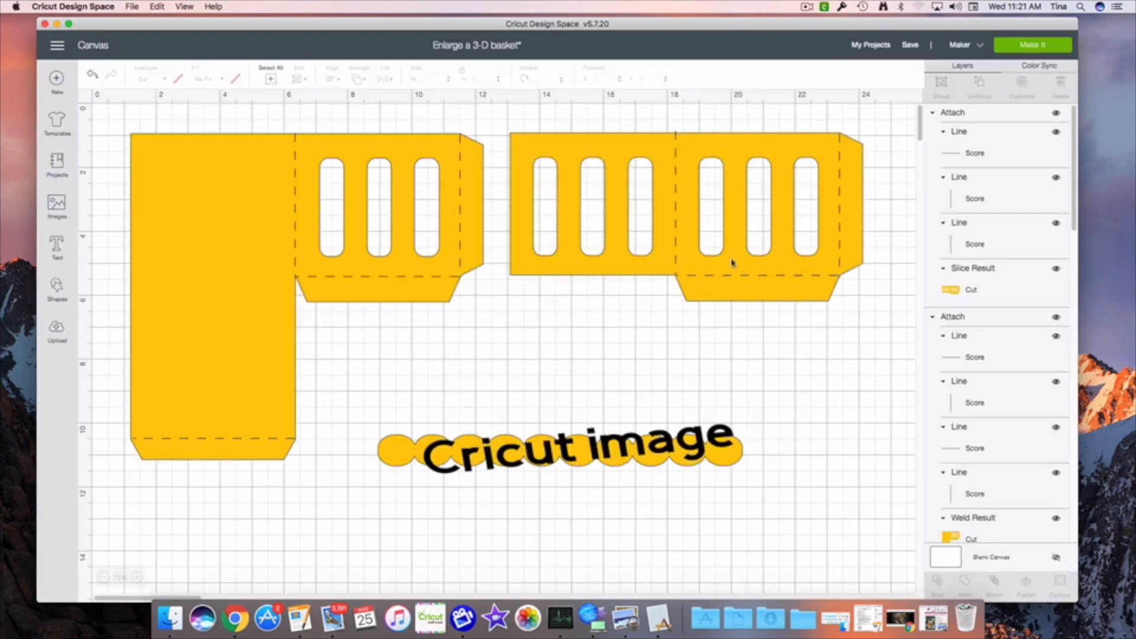
Move the six-slot piece over the L-shaped piece's side flap, aligning its edge with the flap's score line at X 11.561, Y 0.87
scroll(708, 303, "down", 6)
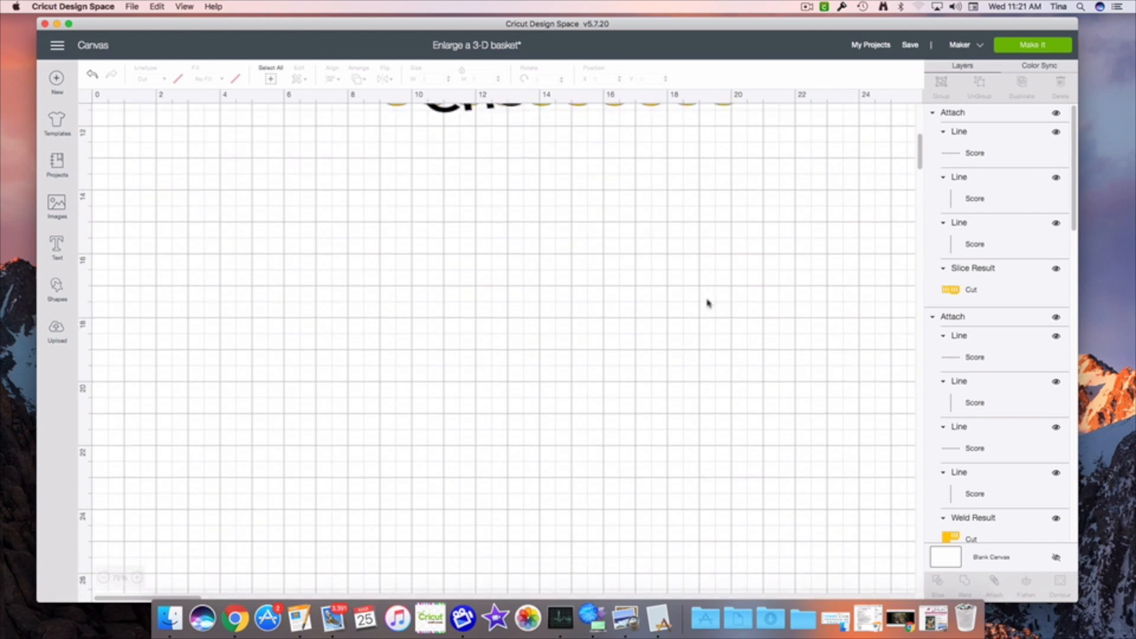
scroll(707, 303, "up", 6)
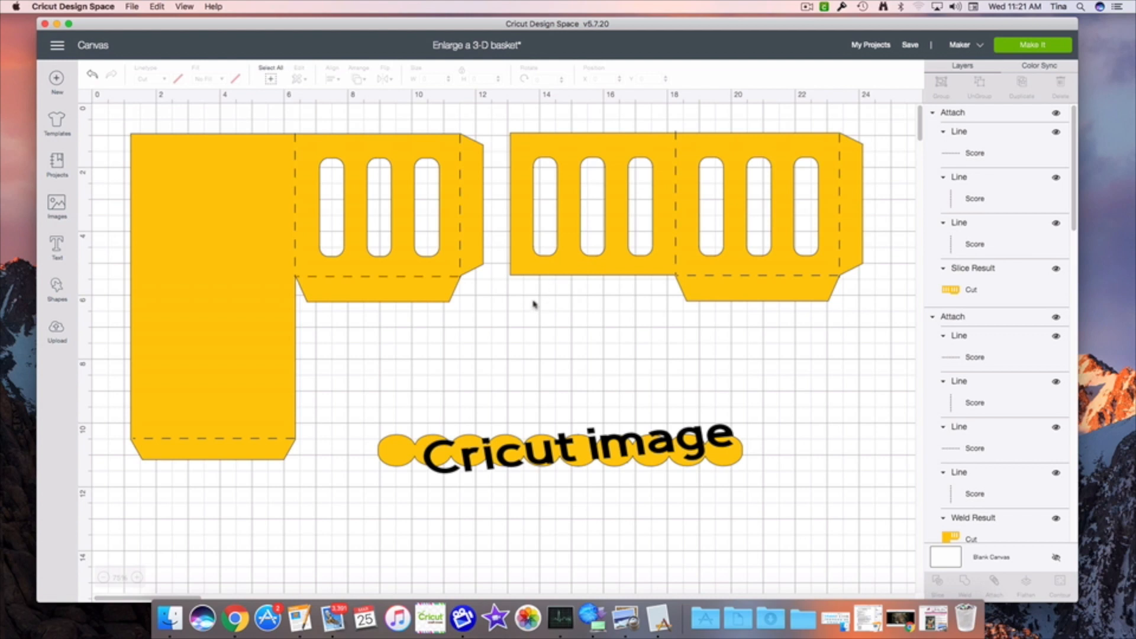
left_click_drag(676, 267, 627, 270)
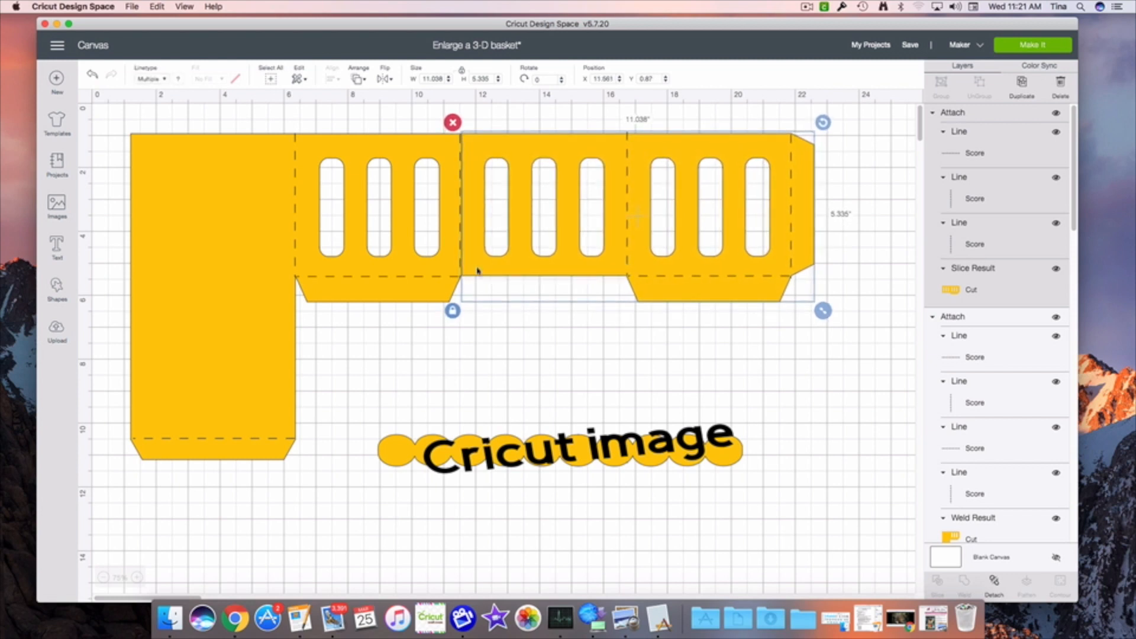
left_click(487, 356)
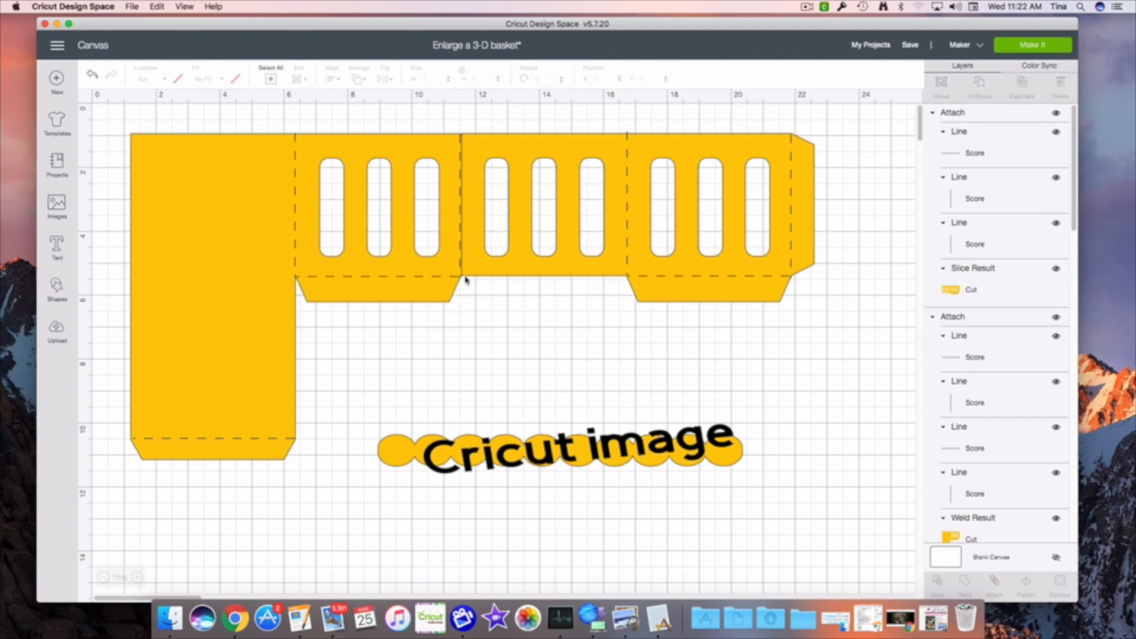